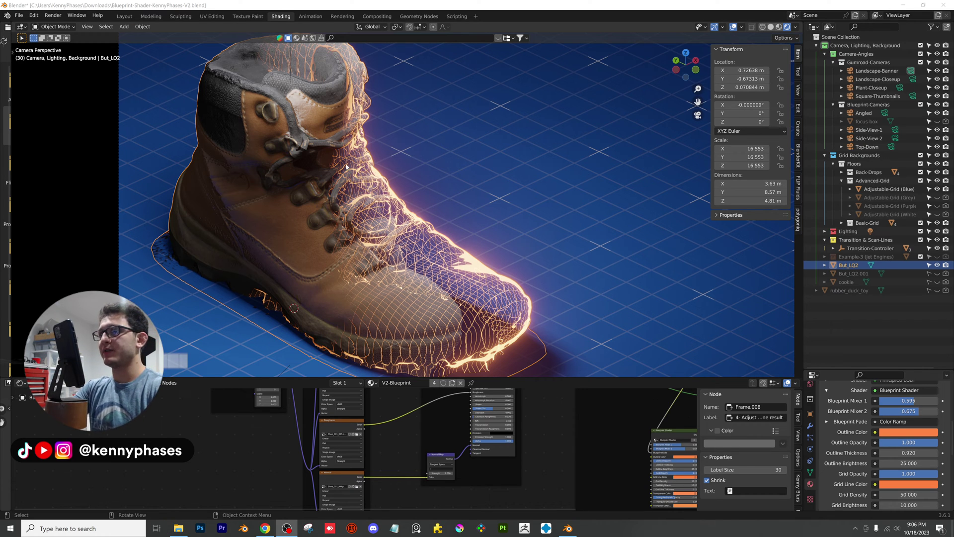
# Examine the boot's transition from real texture to glowing blueprint wireframe up close and from several angles
pyautogui.scroll(2, 346, 171)
pyautogui.moveTo(393, 170); pyautogui.dragTo(420, 181, button='middle')
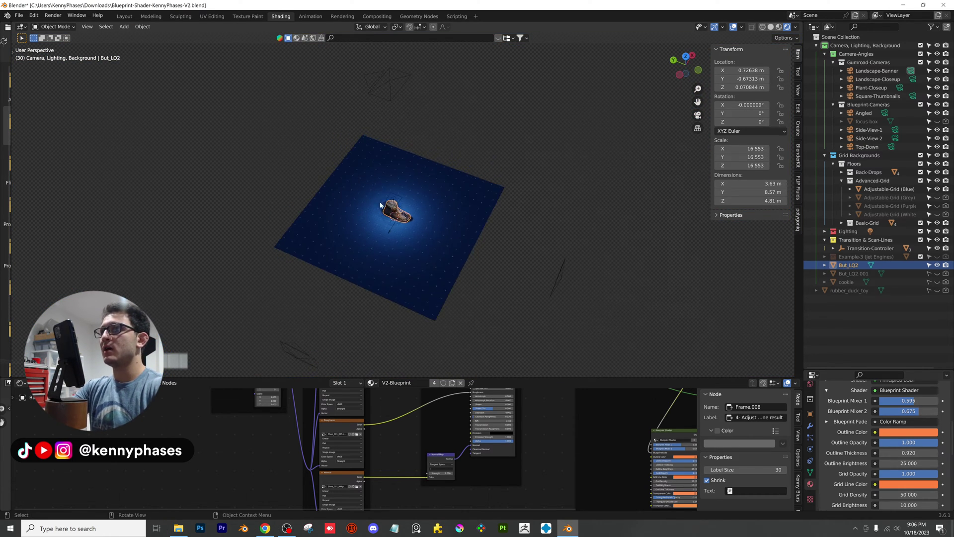
pyautogui.scroll(8, 410, 223)
pyautogui.scroll(5, 419, 181)
pyautogui.moveTo(380, 207); pyautogui.dragTo(428, 189, button='middle')
pyautogui.scroll(-5, 343, 168)
pyautogui.scroll(5, 370, 191)
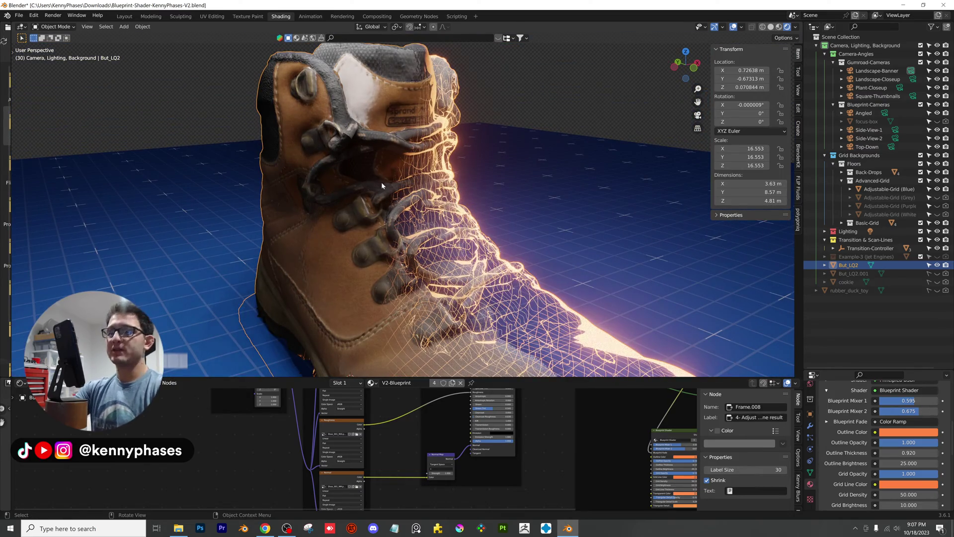
pyautogui.scroll(-4, 380, 181)
pyautogui.moveTo(502, 248); pyautogui.dragTo(383, 267, button='middle')
pyautogui.scroll(3, 475, 179)
pyautogui.scroll(-3, 475, 166)
pyautogui.moveTo(475, 179); pyautogui.dragTo(447, 170, button='middle')
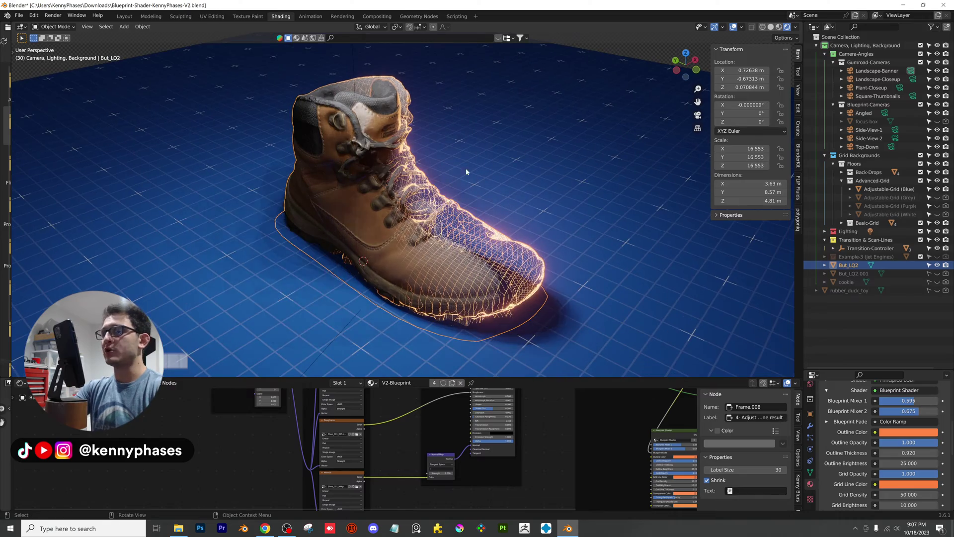
pyautogui.scroll(3, 363, 202)
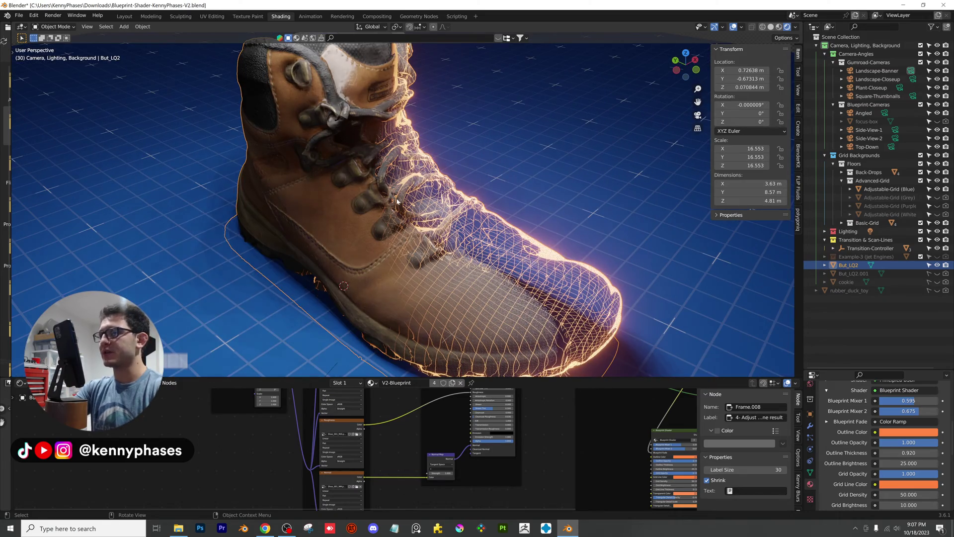
pyautogui.scroll(-4, 348, 195)
pyautogui.scroll(4, 350, 197)
pyautogui.moveTo(369, 196)
pyautogui.mouseDown(button='middle')
pyautogui.moveTo(355, 187)
pyautogui.moveTo(381, 192)
pyautogui.mouseUp(button='middle')
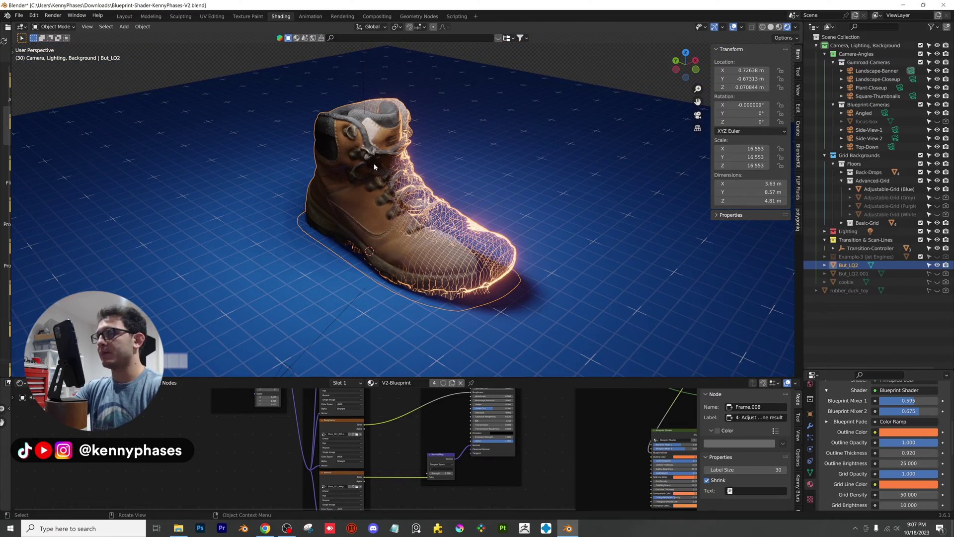
# Import OAKLEY_SABOT_SUBD1_MODEL.OBJ from the New-Shoe folder in Downloads as a Wavefront OBJ
pyautogui.click(179, 69)
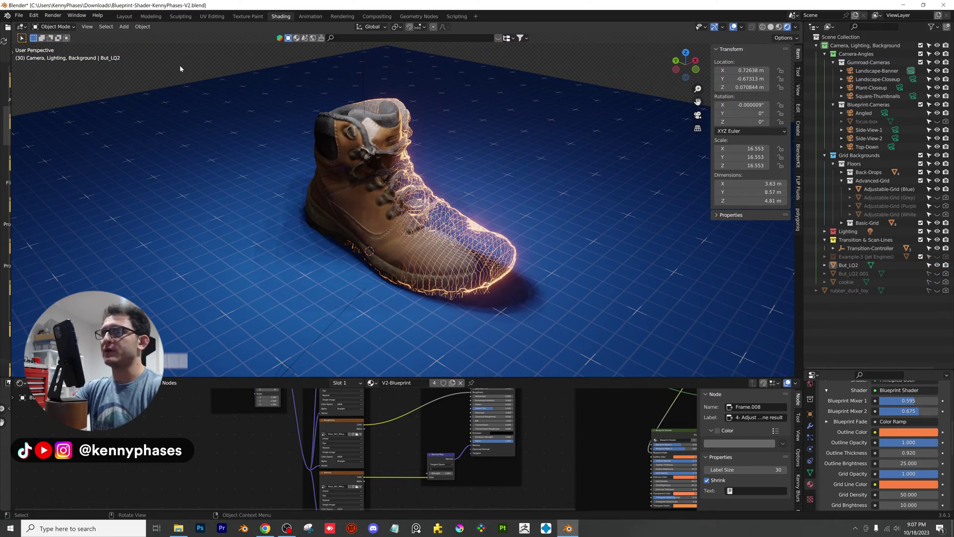
pyautogui.click(19, 15)
pyautogui.moveTo(54, 128)
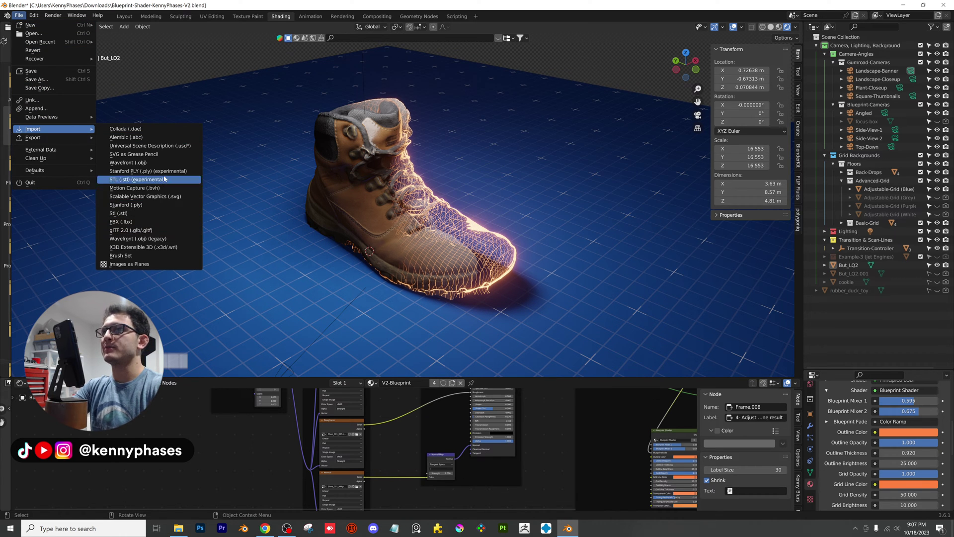
pyautogui.click(171, 169)
pyautogui.scroll(-2, 303, 287)
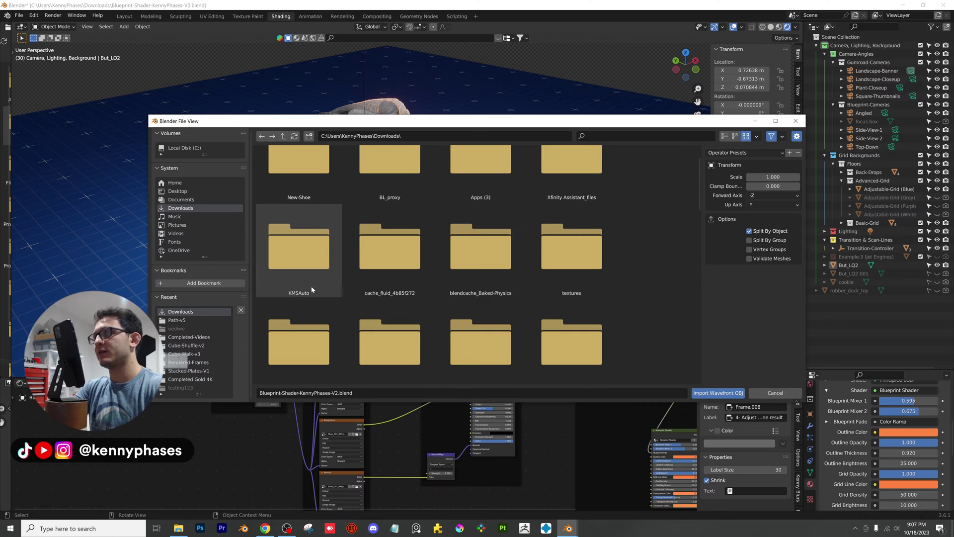
pyautogui.scroll(-5, 394, 282)
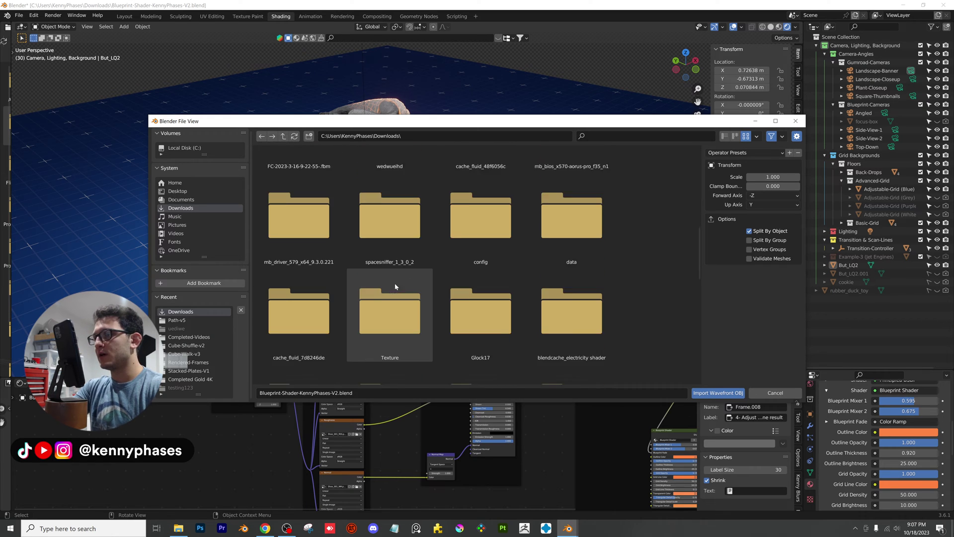
pyautogui.scroll(-3, 395, 286)
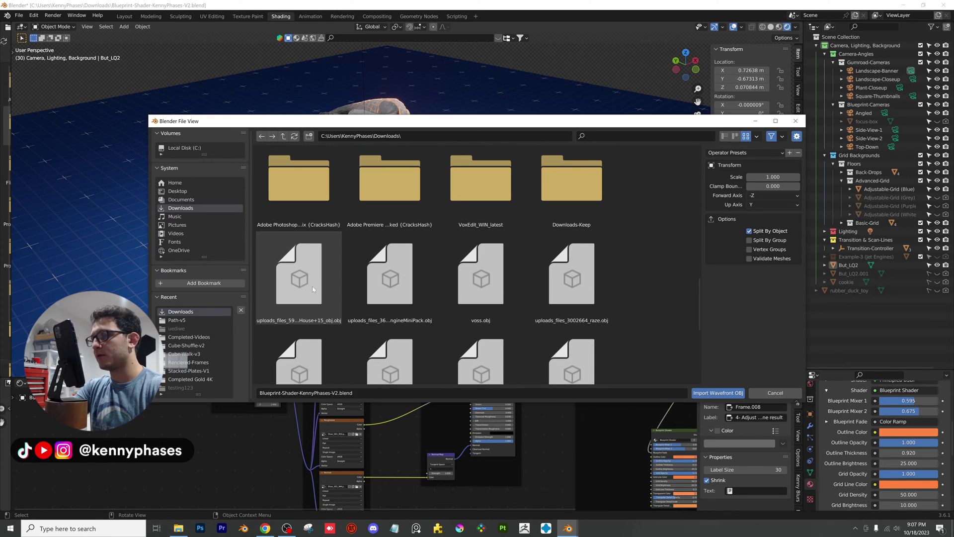
pyautogui.scroll(4, 342, 237)
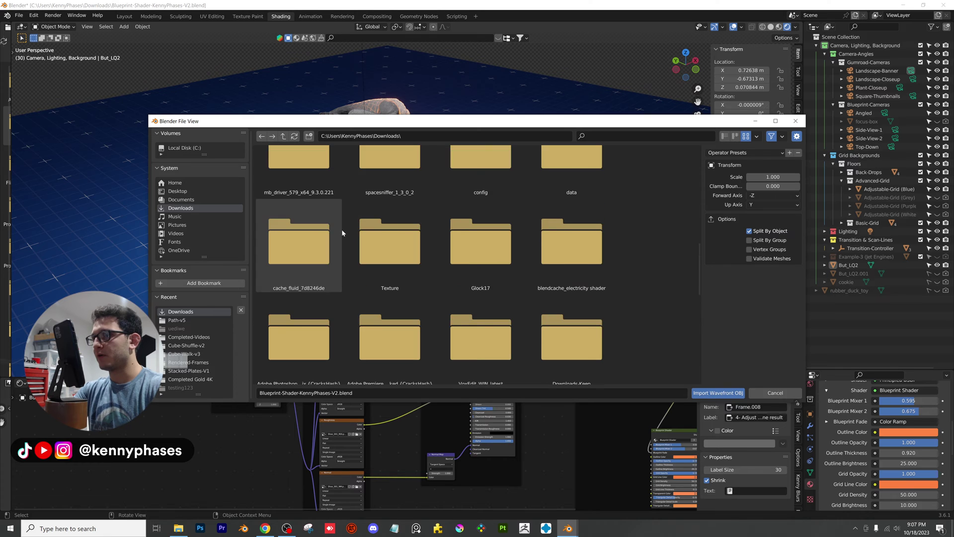
pyautogui.scroll(5, 342, 233)
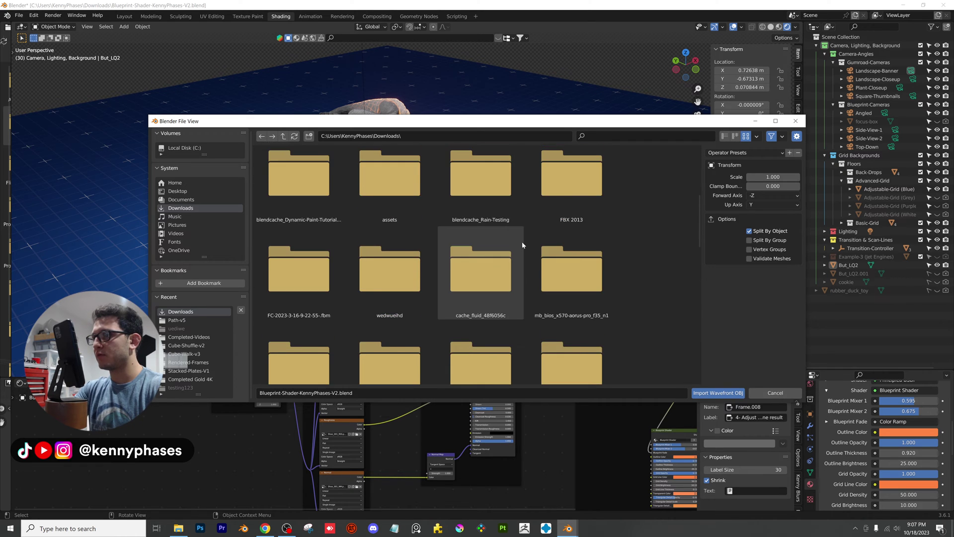
pyautogui.scroll(5, 522, 245)
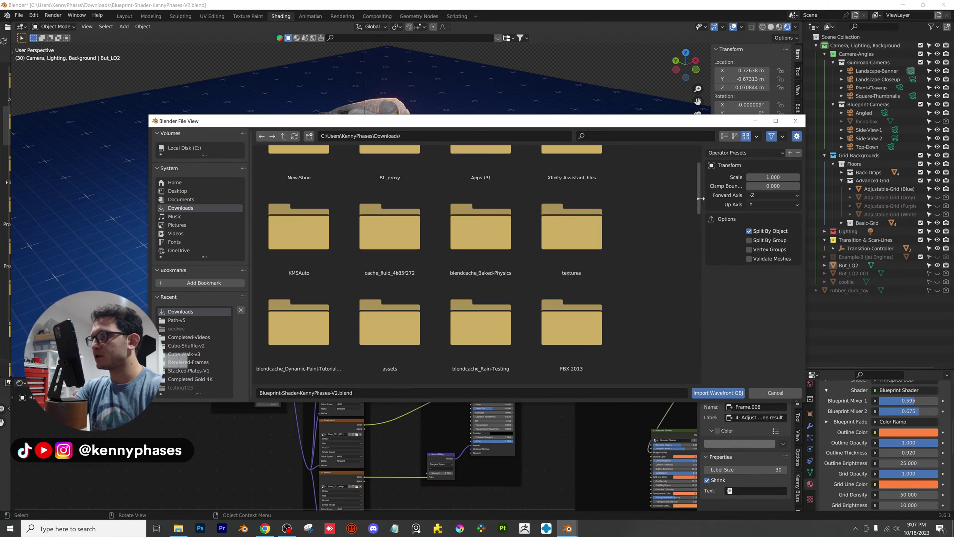
pyautogui.scroll(2, 699, 193)
pyautogui.doubleClick(314, 198)
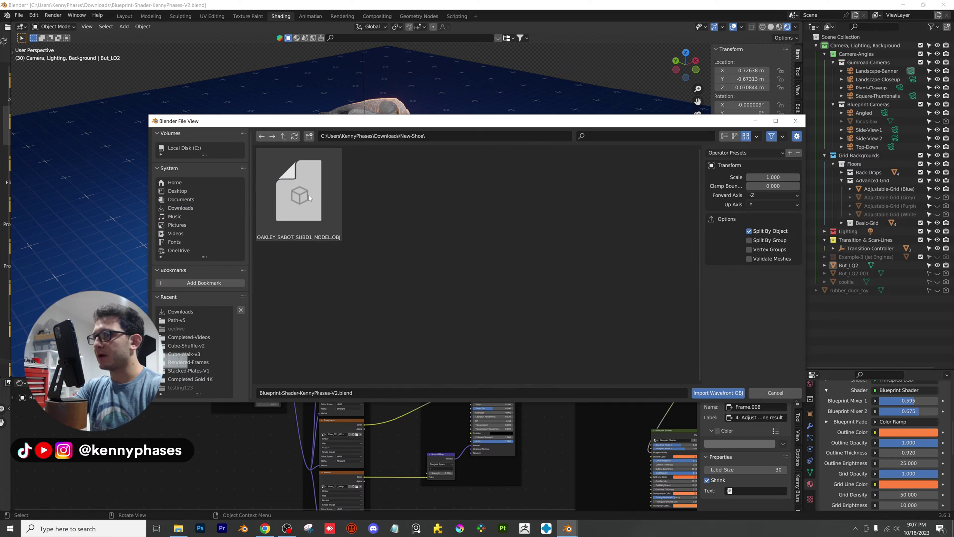
pyautogui.doubleClick(314, 198)
# Raise the imported shoe along the Z axis to a height of about 2.42 m
pyautogui.moveTo(314, 196); pyautogui.dragTo(304, 215, button='middle')
pyautogui.press('g')
pyautogui.press('z')
pyautogui.click(303, 135)
pyautogui.moveTo(298, 149); pyautogui.dragTo(508, 222, button='middle')
pyautogui.moveTo(386, 202); pyautogui.dragTo(491, 243, button='middle')
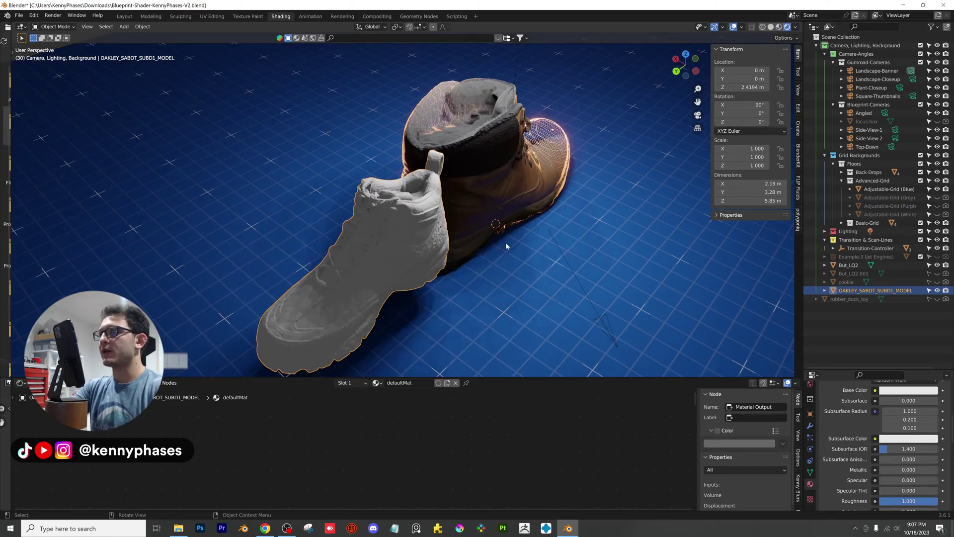
# Move the imported shoe freely to about X 0.90 m, Y -8.90 m and Z 2.75 m
pyautogui.press('g')
pyautogui.click(587, 221)
pyautogui.moveTo(587, 221); pyautogui.dragTo(402, 210, button='middle')
pyautogui.press('g')
pyautogui.click(639, 247)
# Rotate the imported shoe 180° about Z and reposition it at about X -2.75 m, Y -3.71 m, Z 4.64 m
pyautogui.moveTo(639, 247); pyautogui.dragTo(571, 236, button='middle')
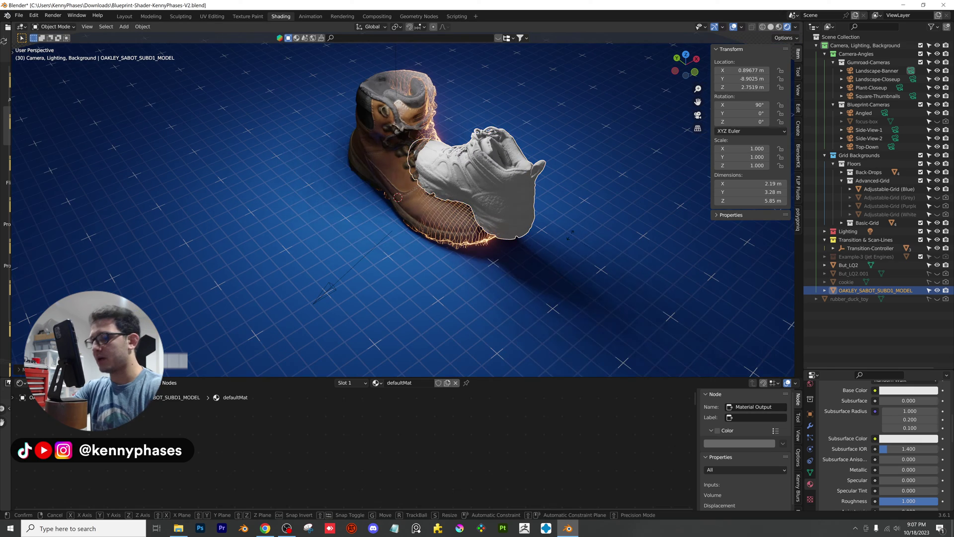
pyautogui.write('rz180')
pyautogui.press('Return')
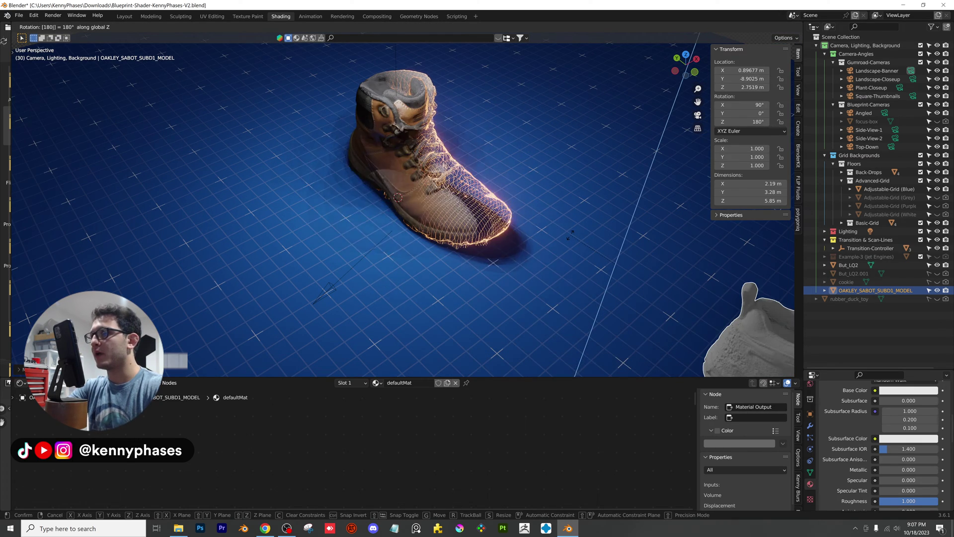
pyautogui.scroll(-2, 587, 233)
pyautogui.press('g')
pyautogui.click(502, 258)
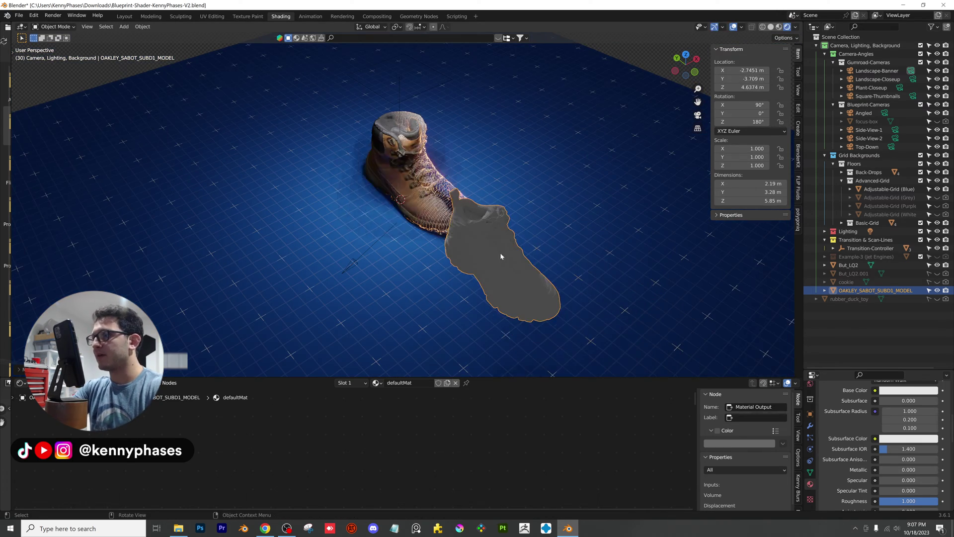
# Lower the imported shoe along Z onto the grid floor, to a height of about 1.55 m
pyautogui.scroll(4, 503, 258)
pyautogui.moveTo(520, 224); pyautogui.dragTo(561, 185, button='middle')
pyautogui.scroll(-4, 561, 184)
pyautogui.press('g')
pyautogui.press('z')
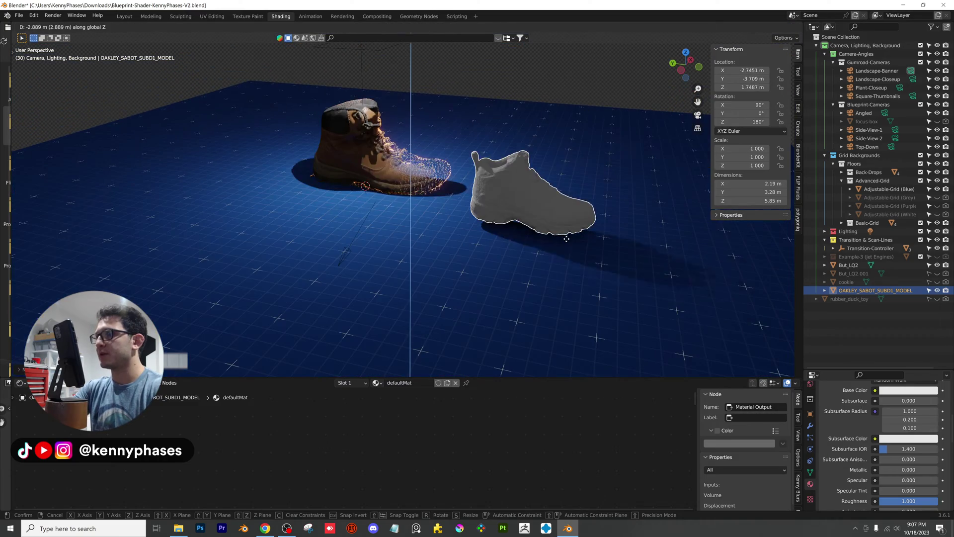
pyautogui.click(572, 239)
# Slide the imported shoe along Y to about 4.96 m so it stands beside the original boot
pyautogui.press('g')
pyautogui.press('y')
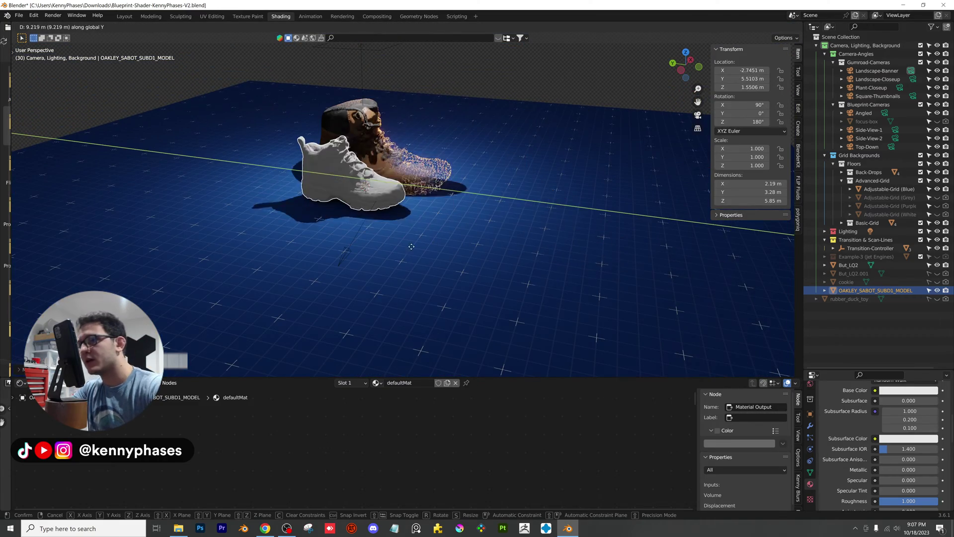
pyautogui.click(402, 187)
pyautogui.keyDown('shift'); pyautogui.moveTo(401, 186); pyautogui.dragTo(437, 211, button='middle'); pyautogui.keyUp('shift')
pyautogui.scroll(6, 438, 212)
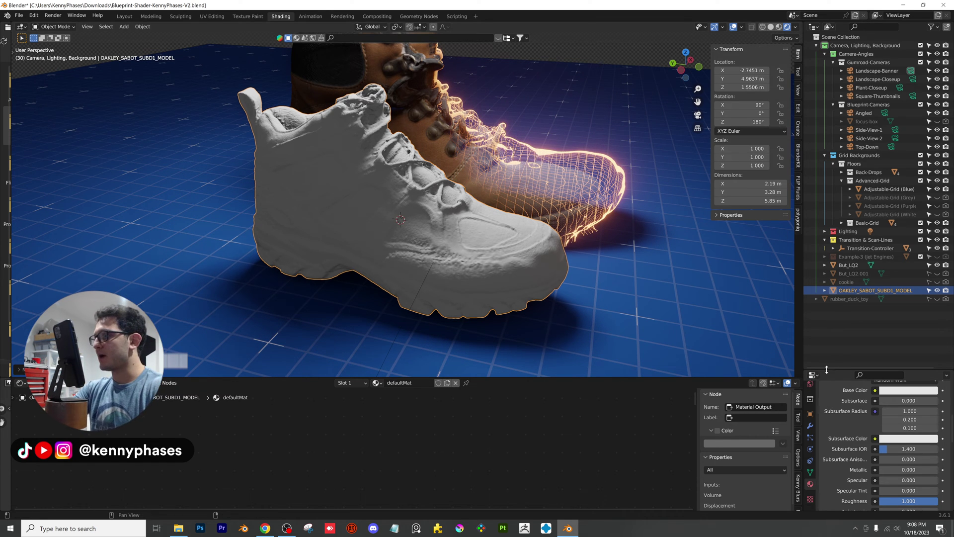
# Enlarge the material properties area for the imported shoe and open the list of existing materials
pyautogui.moveTo(827, 370); pyautogui.dragTo(827, 311)
pyautogui.scroll(7, 844, 411)
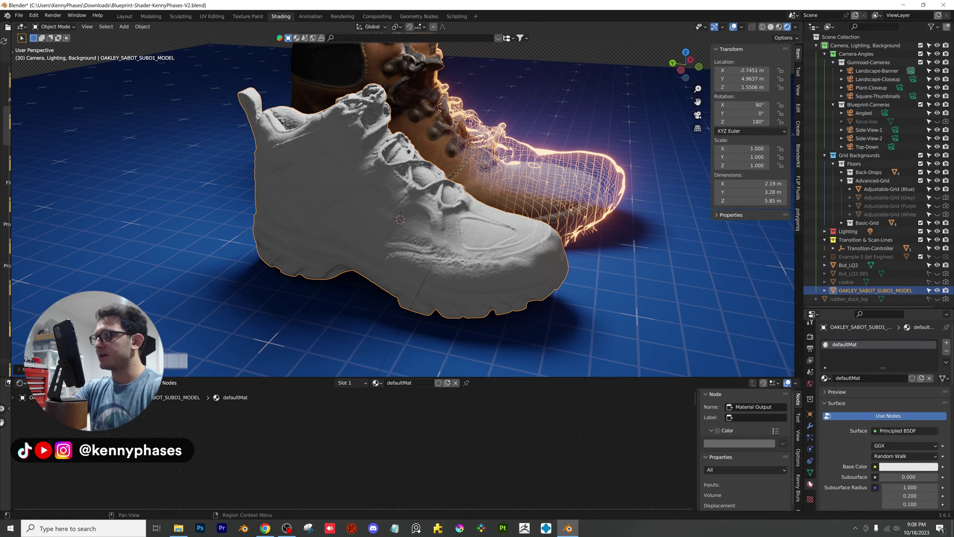
pyautogui.click(824, 377)
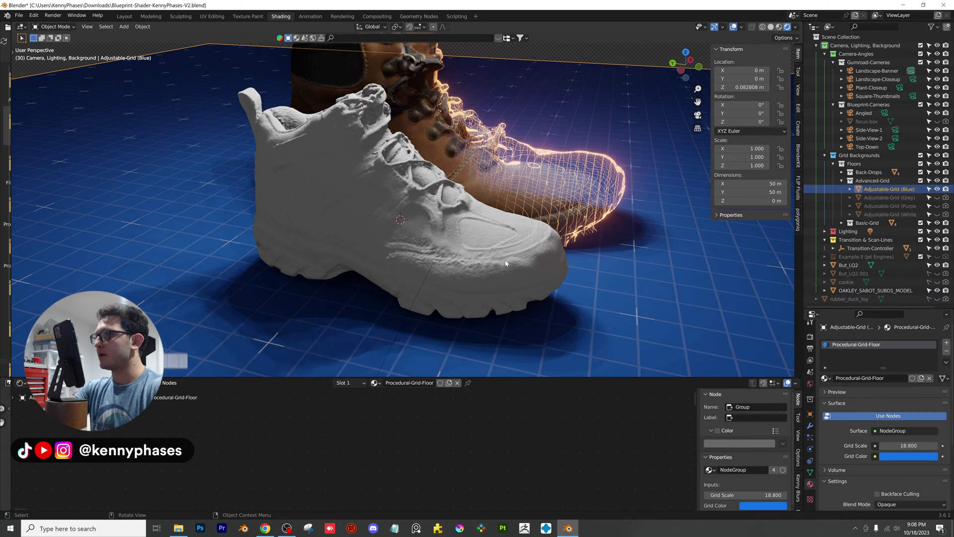
# Link the original boot's V2-Blueprint material to the imported shoe
pyautogui.keyDown('shift'); pyautogui.click(487, 166); pyautogui.keyUp('shift')
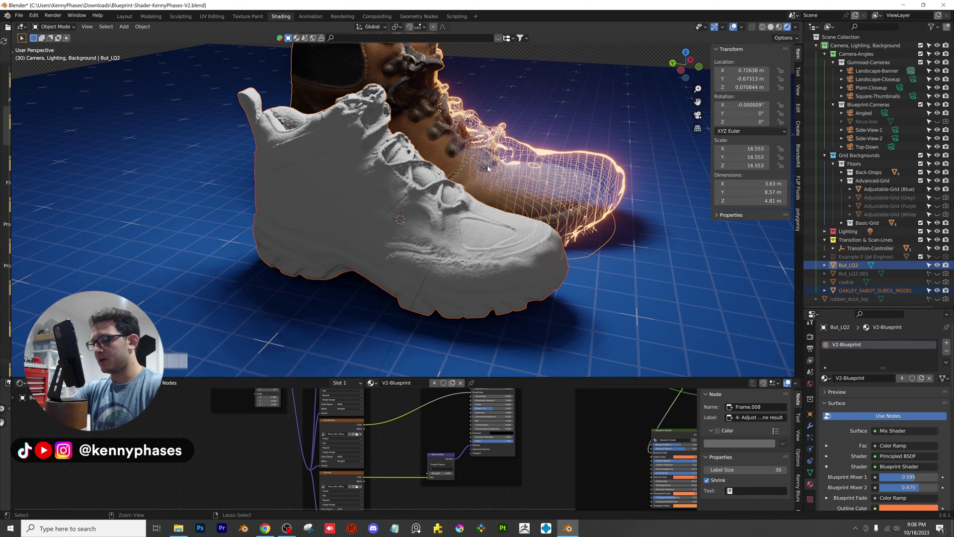
pyautogui.hotkey('ctrl', 'l')
pyautogui.click(471, 191)
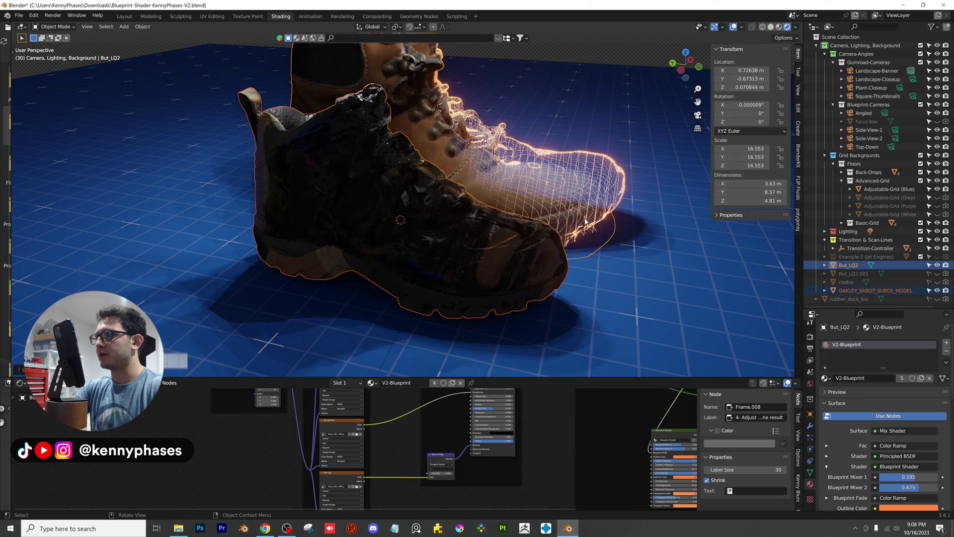
# Make an independent copy of the V2-Blueprint material for the imported shoe alone
pyautogui.click(622, 231)
pyautogui.click(427, 243)
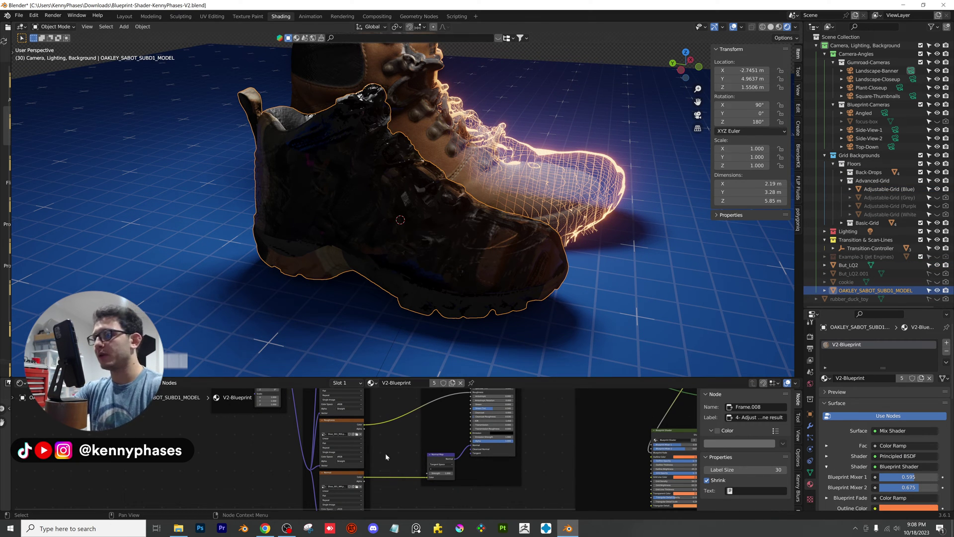
pyautogui.keyDown('shift'); pyautogui.scroll(3, 393, 440); pyautogui.keyUp('shift')
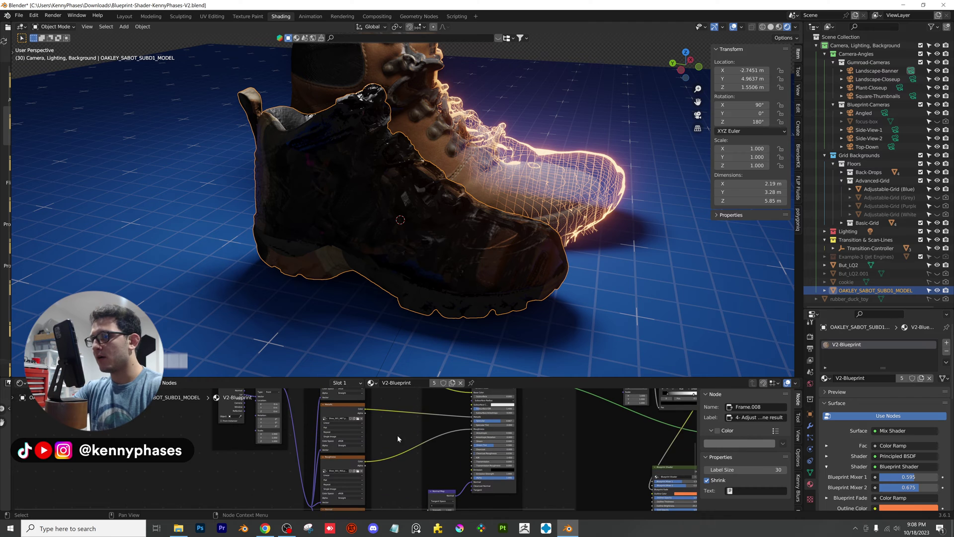
pyautogui.click(454, 383)
# Enlarge the shader node editor to give the shoe material's texture nodes more room
pyautogui.scroll(4, 409, 440)
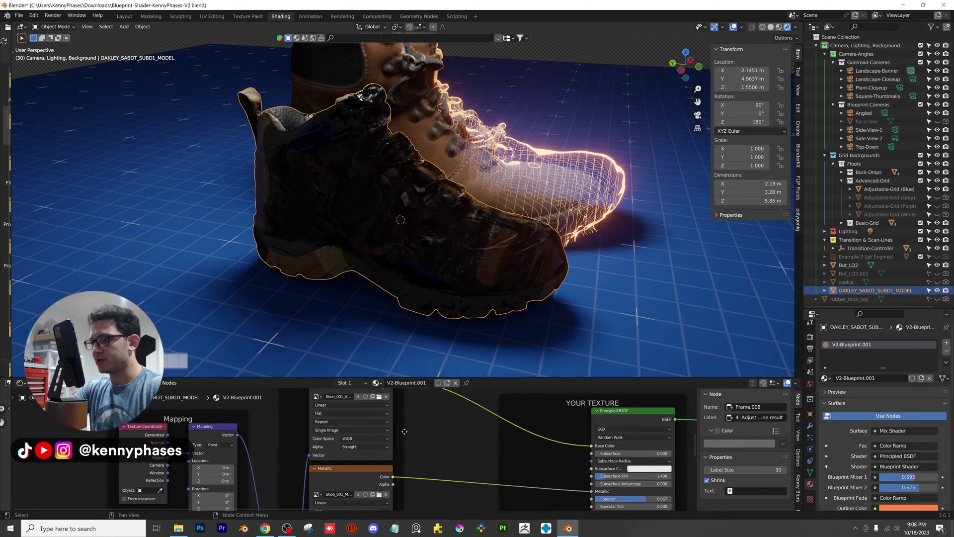
pyautogui.moveTo(409, 440); pyautogui.dragTo(415, 463, button='middle')
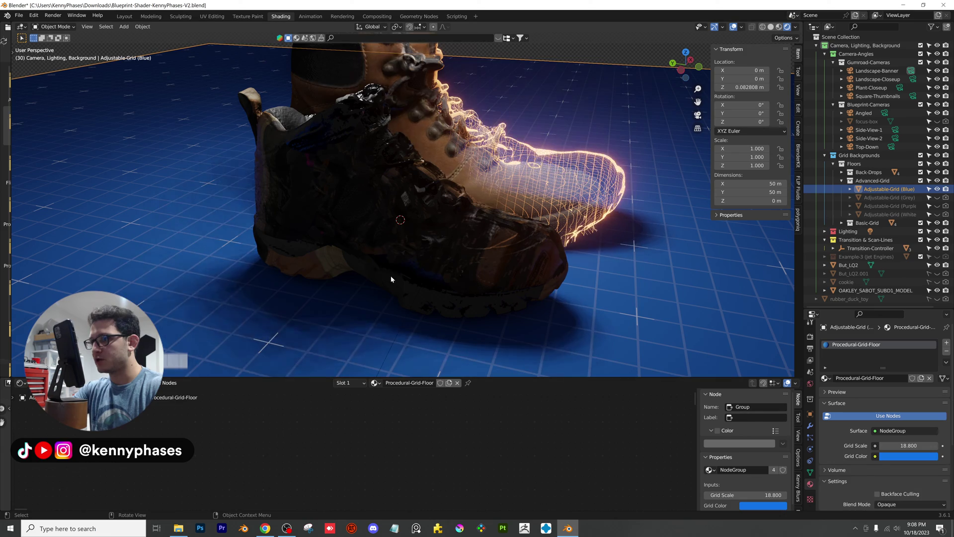
pyautogui.moveTo(314, 376); pyautogui.dragTo(313, 248)
pyautogui.moveTo(440, 166); pyautogui.dragTo(445, 131, button='middle')
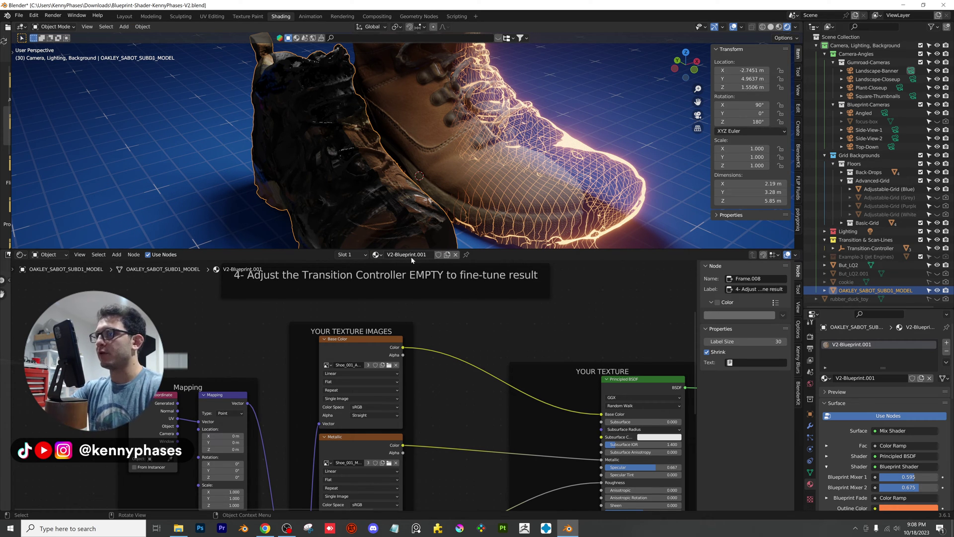
# Load OAKLEY_SABOT_DIFFUSE_4k.jpg from the New-Shoe folder into the shoe material's Base Color texture node
pyautogui.click(390, 365)
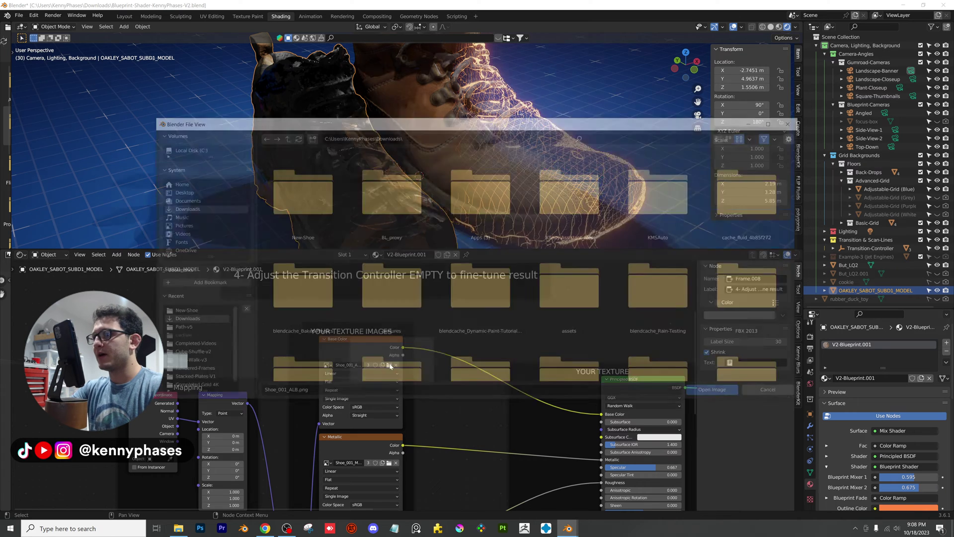
pyautogui.scroll(-5, 409, 251)
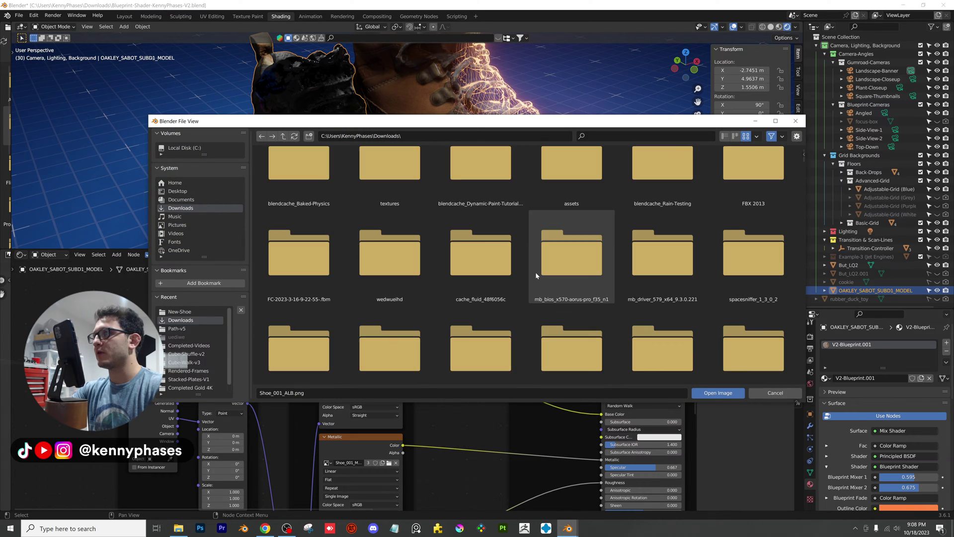
pyautogui.scroll(3, 357, 243)
pyautogui.scroll(2, 358, 243)
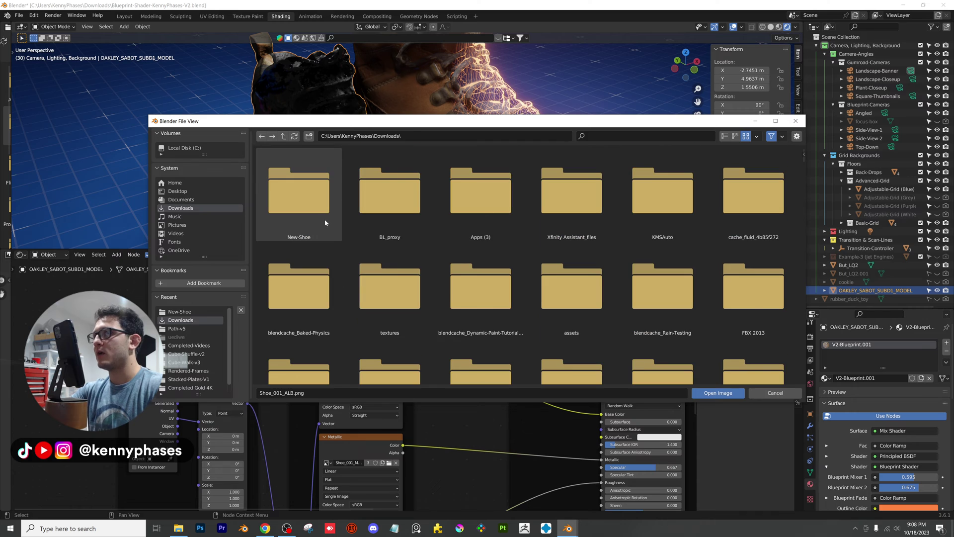
pyautogui.doubleClick(323, 219)
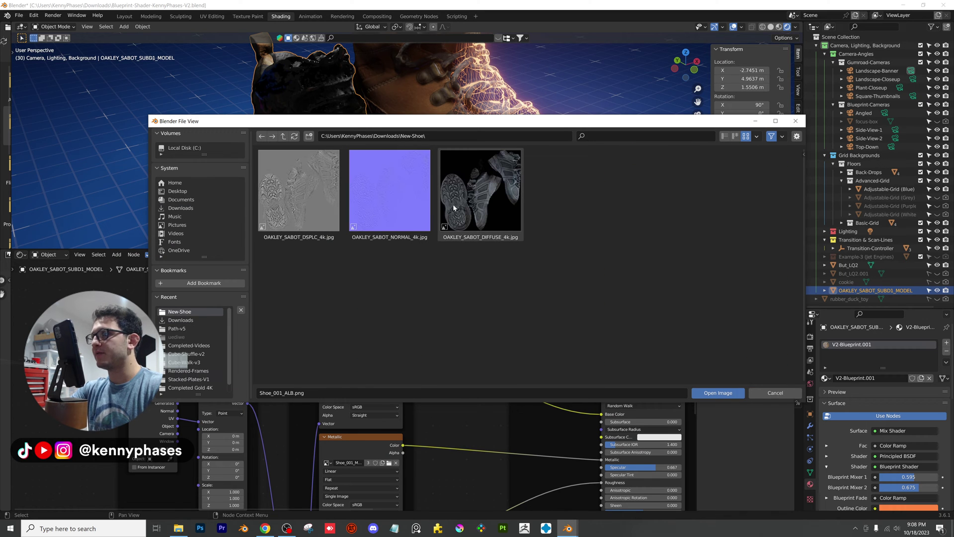
pyautogui.doubleClick(494, 194)
pyautogui.moveTo(419, 172); pyautogui.dragTo(447, 154, button='middle')
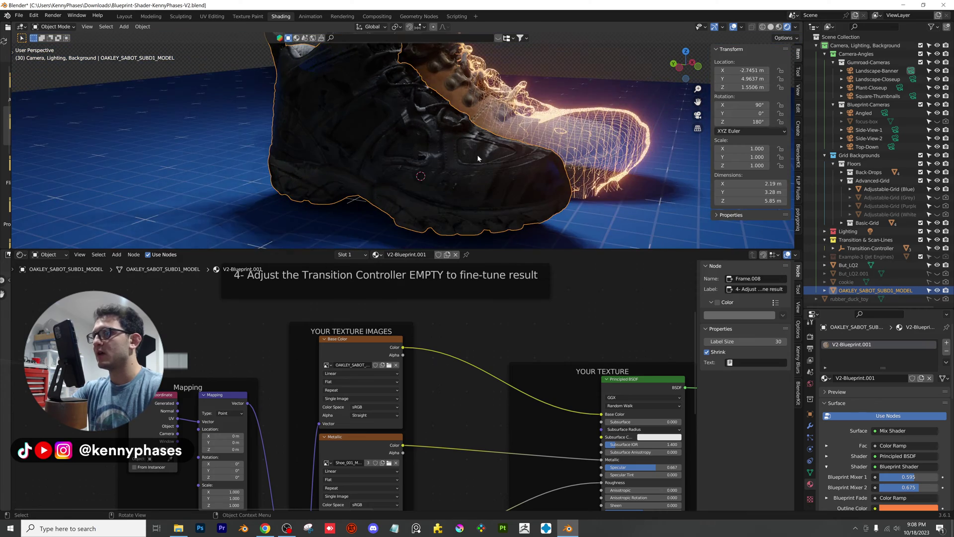
# Remove the Metallic and Roughness texture nodes from the imported shoe's material
pyautogui.scroll(3, 482, 167)
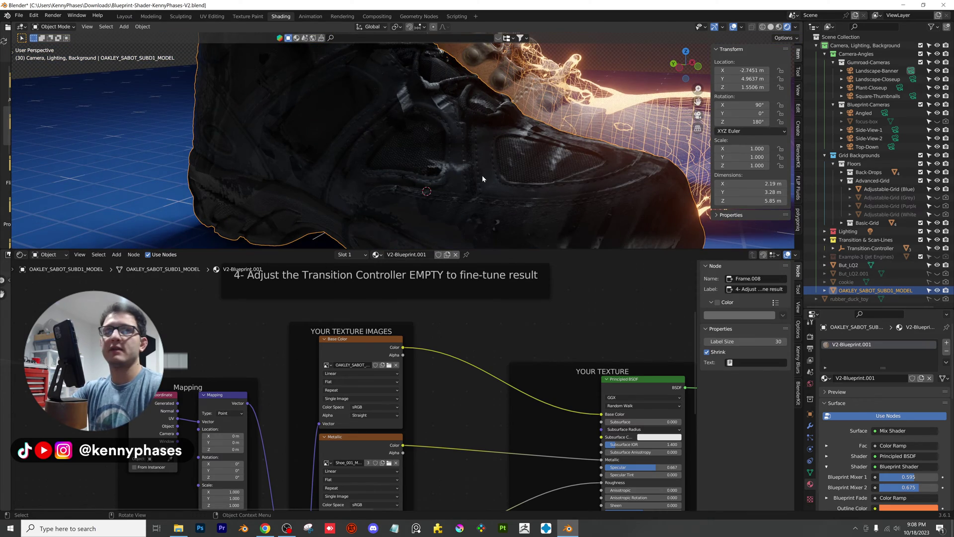
pyautogui.scroll(-4, 482, 175)
pyautogui.moveTo(488, 166); pyautogui.dragTo(476, 170, button='middle')
pyautogui.scroll(-1, 476, 172)
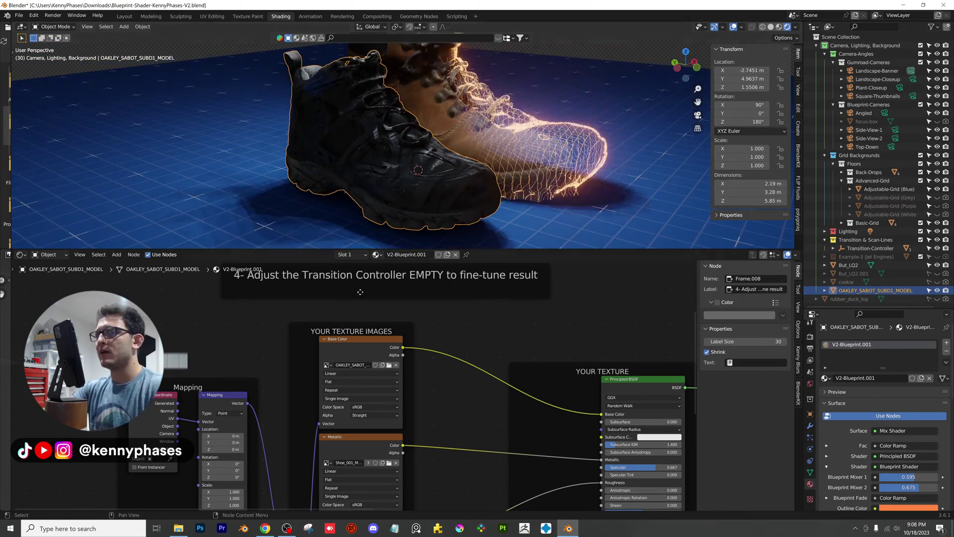
pyautogui.moveTo(437, 440); pyautogui.dragTo(444, 339, button='middle')
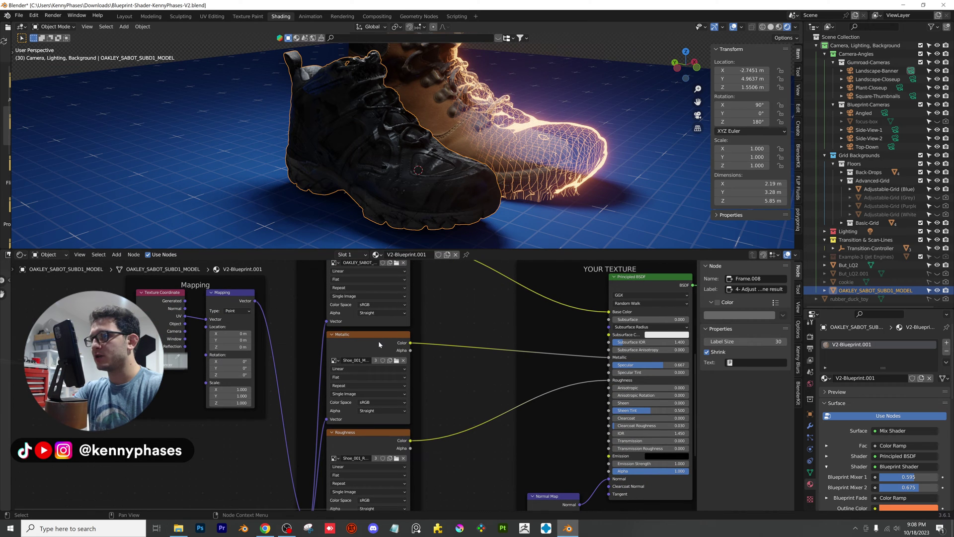
pyautogui.click(404, 361)
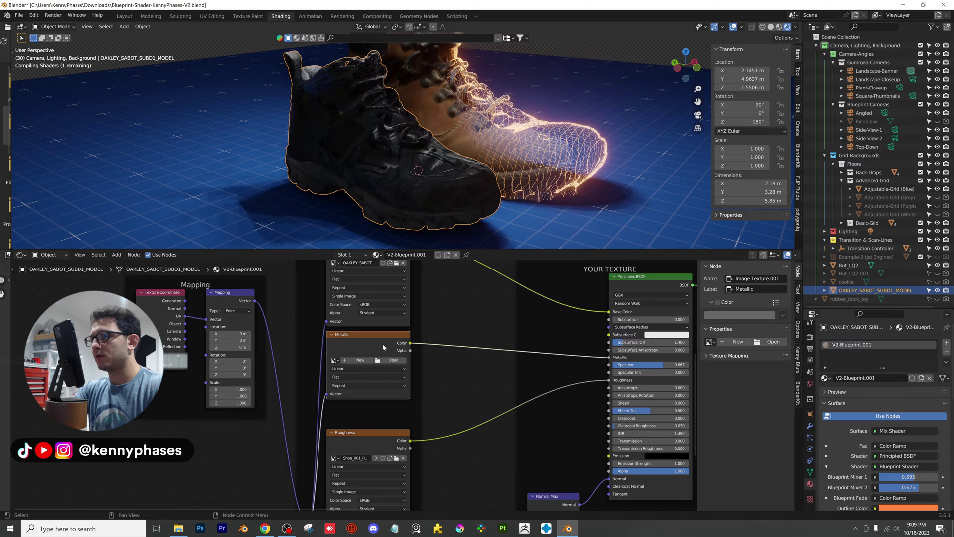
pyautogui.press('x')
pyautogui.moveTo(437, 388); pyautogui.dragTo(447, 321, button='middle')
pyautogui.click(350, 323)
pyautogui.press('x')
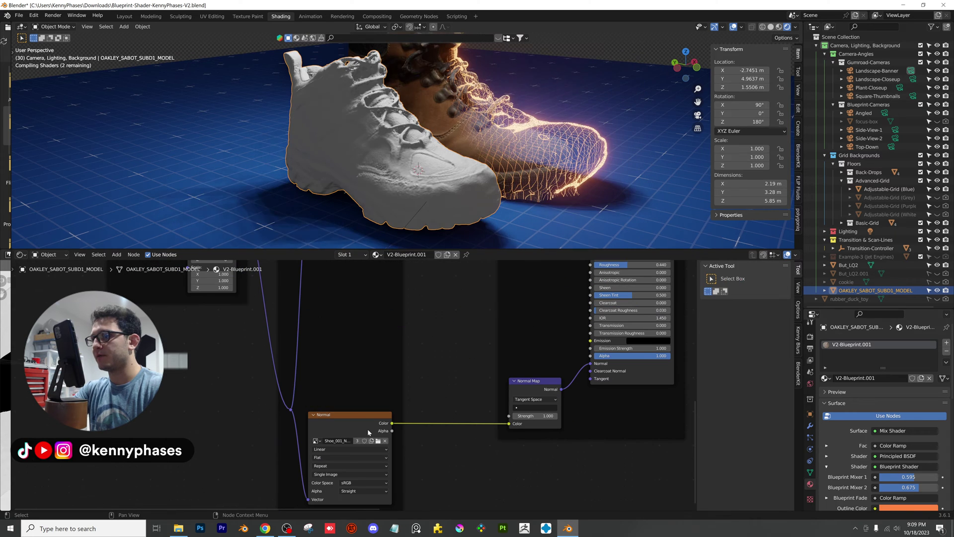
# Load OAKLEY_SABOT_NORMAL_4k.jpg from the New-Shoe folder into the shoe material's Normal texture node
pyautogui.click(378, 441)
pyautogui.doubleClick(300, 192)
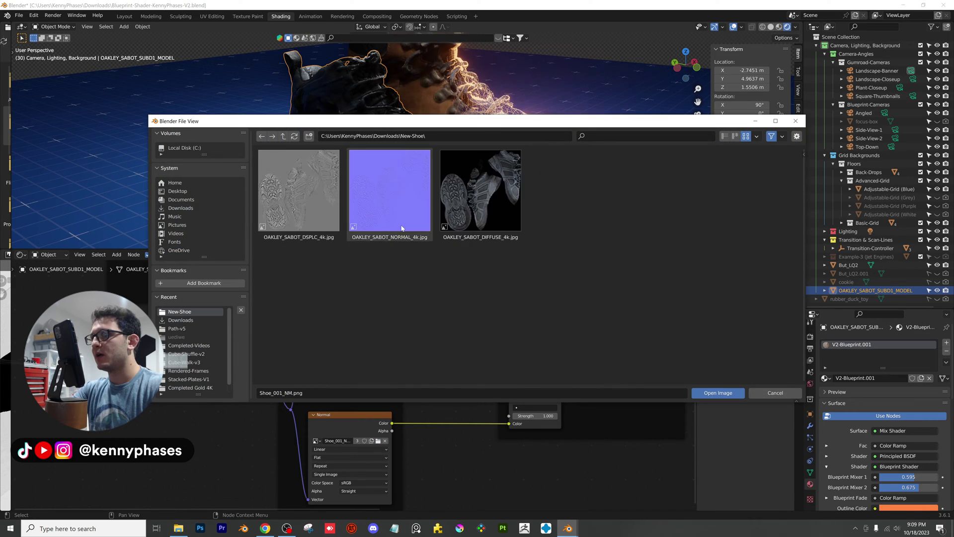
pyautogui.doubleClick(386, 202)
pyautogui.scroll(6, 397, 174)
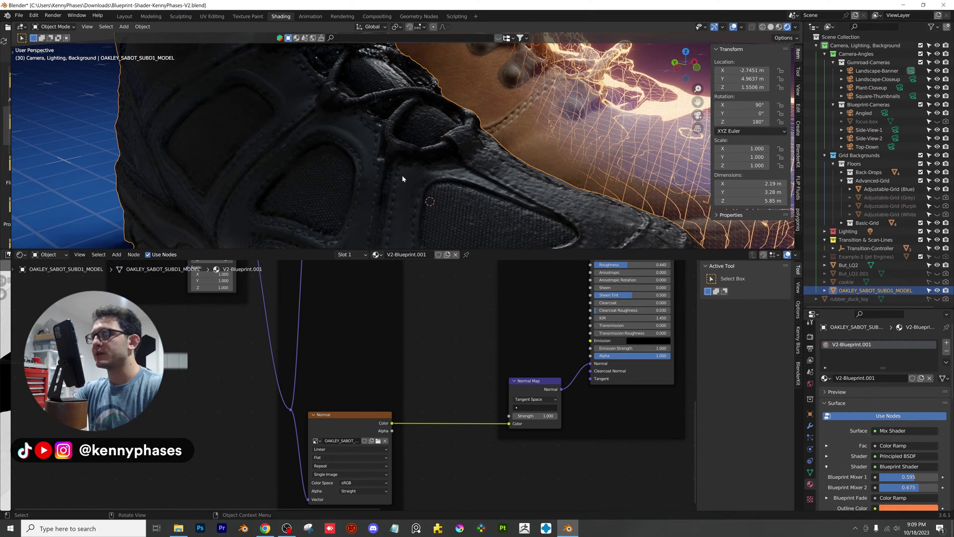
# Move the imported shoe to the other side of the original boot, to about X 3.24 m, Y 3.90 m, Z 3.12 m
pyautogui.scroll(-7, 418, 174)
pyautogui.moveTo(418, 174); pyautogui.dragTo(380, 184, button='middle')
pyautogui.scroll(-4, 380, 183)
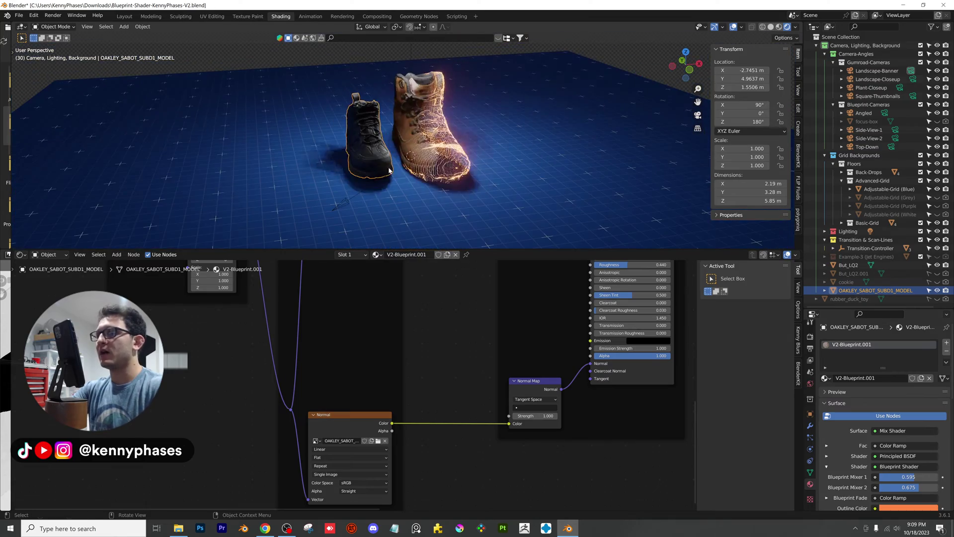
pyautogui.press('g')
pyautogui.click(488, 142)
# From a top view in an enlarged 3D viewport, move the shoe in front of the boot's toe, to about X -0.44 m, Y -1.82 m
pyautogui.scroll(4, 492, 136)
pyautogui.moveTo(497, 130); pyautogui.dragTo(674, 84, button='middle')
pyautogui.scroll(-3, 521, 149)
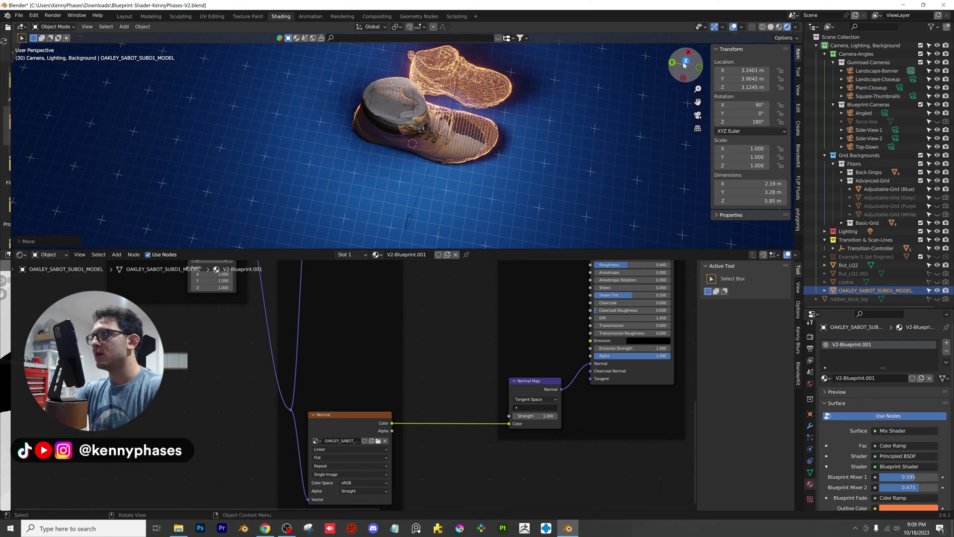
pyautogui.click(685, 61)
pyautogui.scroll(3, 496, 158)
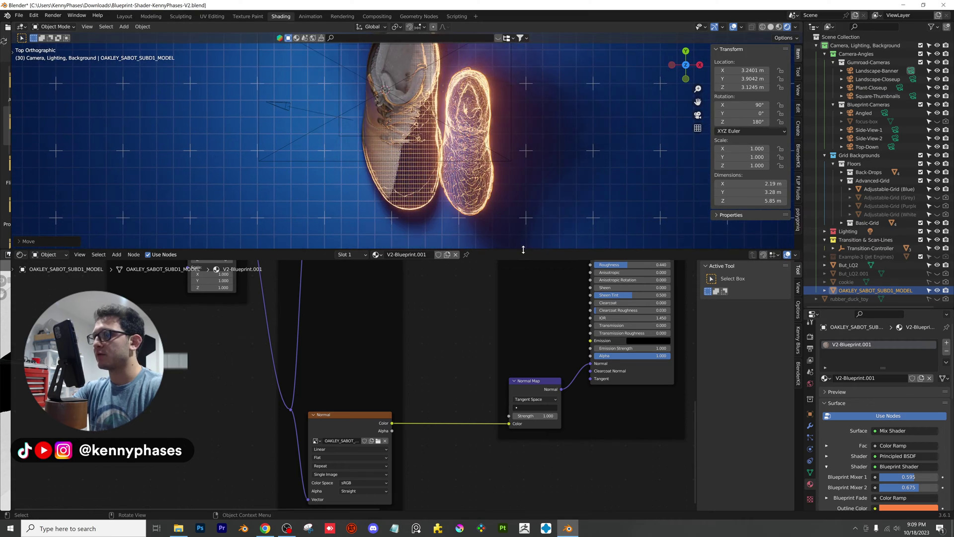
pyautogui.moveTo(523, 250); pyautogui.dragTo(523, 462)
pyautogui.scroll(-2, 526, 279)
pyautogui.press('g')
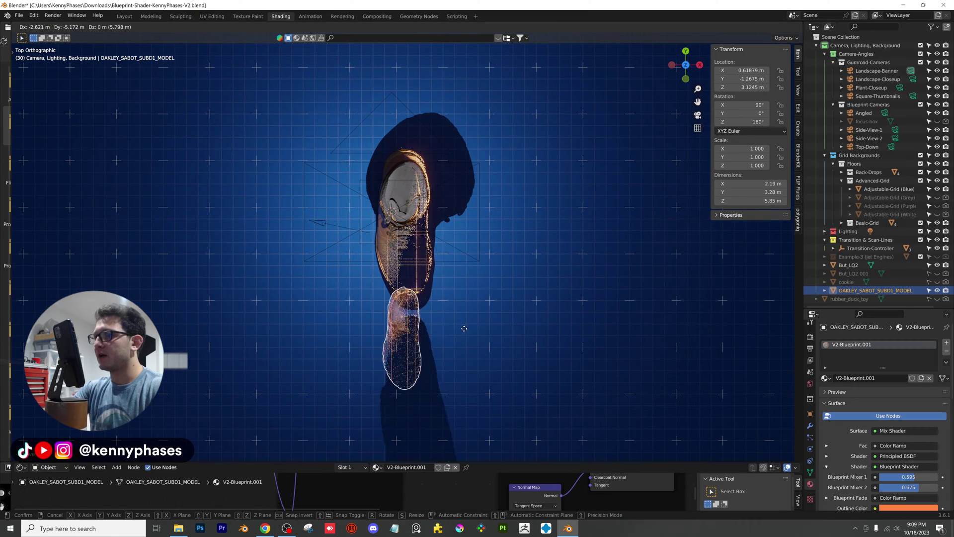
pyautogui.click(447, 341)
# Move the Transition-Controller empty to about X -0.85 m, Y -1.05 m, Z 0.50 m and set its Z rotation to about 84°
pyautogui.scroll(3, 420, 345)
pyautogui.moveTo(420, 345); pyautogui.dragTo(525, 195, button='middle')
pyautogui.scroll(2, 470, 211)
pyautogui.moveTo(433, 205); pyautogui.dragTo(223, 355, button='middle')
pyautogui.scroll(-2, 374, 235)
pyautogui.click(217, 320)
pyautogui.moveTo(238, 320); pyautogui.dragTo(326, 277, button='middle')
pyautogui.scroll(-3, 273, 306)
pyautogui.press('g')
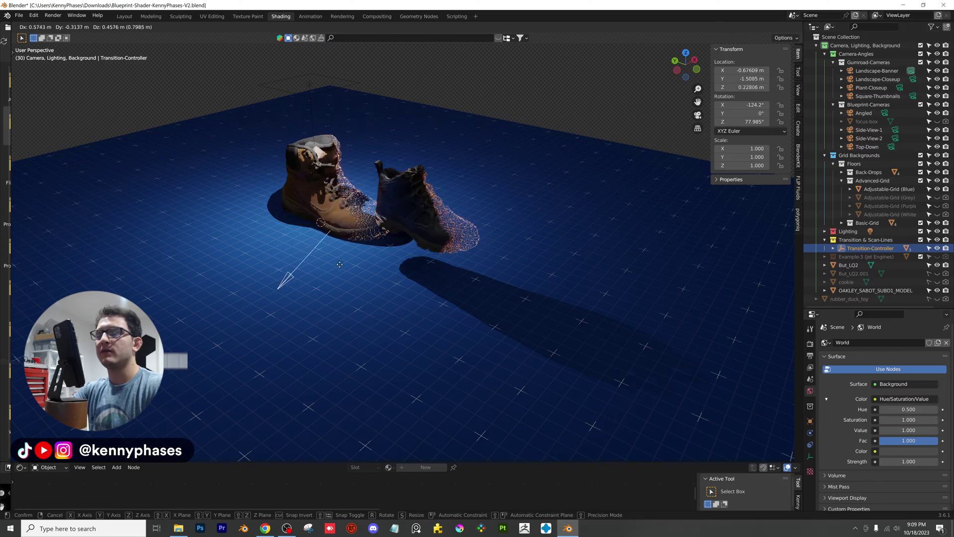
pyautogui.scroll(4, 339, 259)
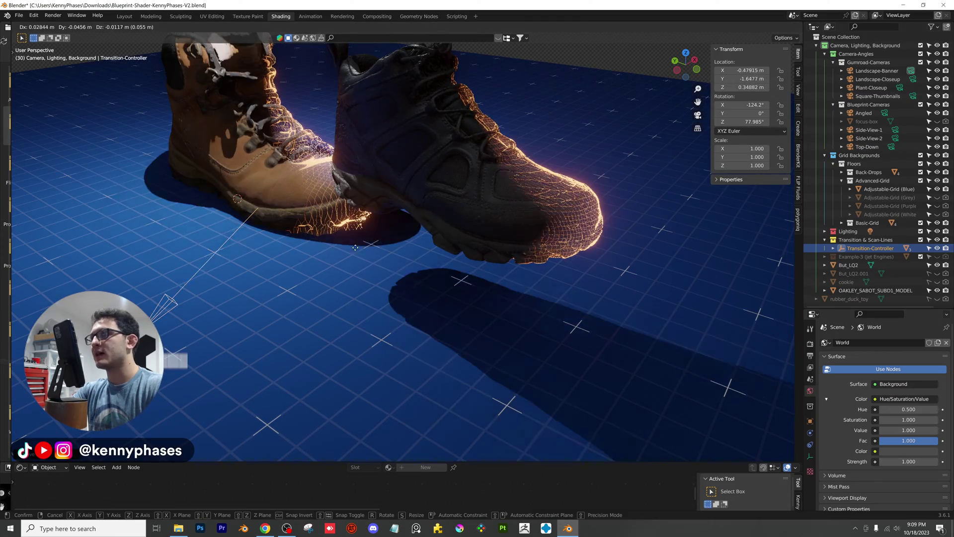
pyautogui.click(413, 225)
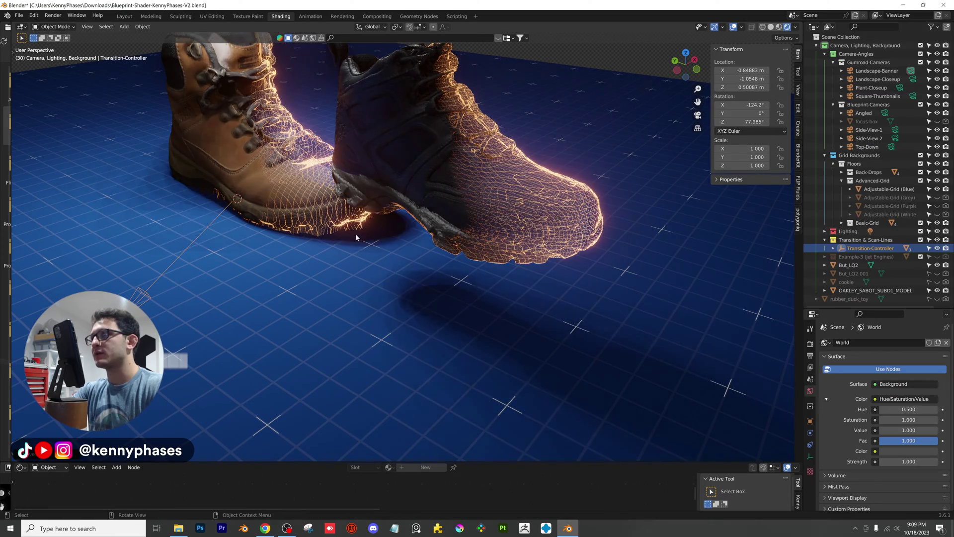
pyautogui.moveTo(754, 121)
pyautogui.mouseDown()
pyautogui.moveTo(773, 121)
pyautogui.moveTo(764, 121)
pyautogui.mouseUp()
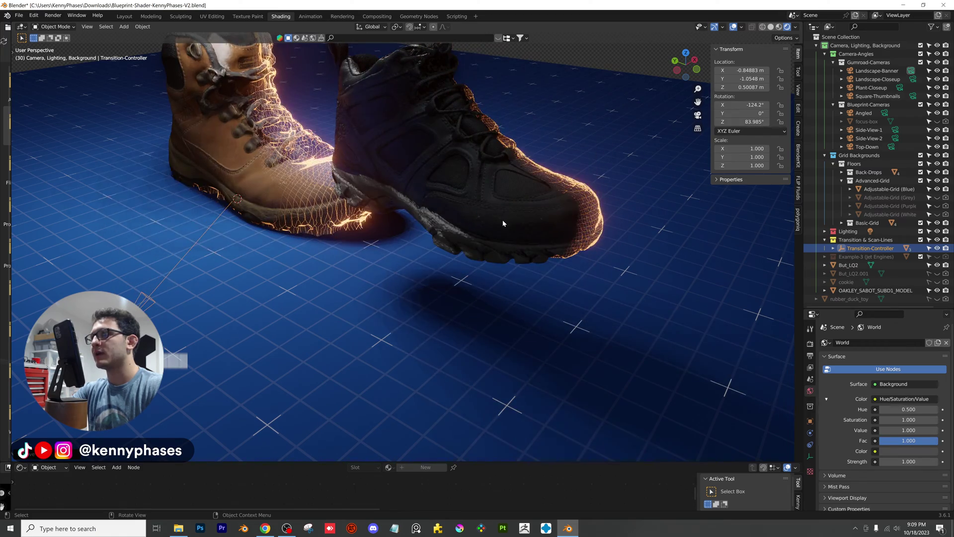
# Turn the shoe material's Outline Color and Grid Line Color white by reducing their saturation to 0
pyautogui.moveTo(503, 223); pyautogui.dragTo(719, 377, button='middle')
pyautogui.click(439, 195)
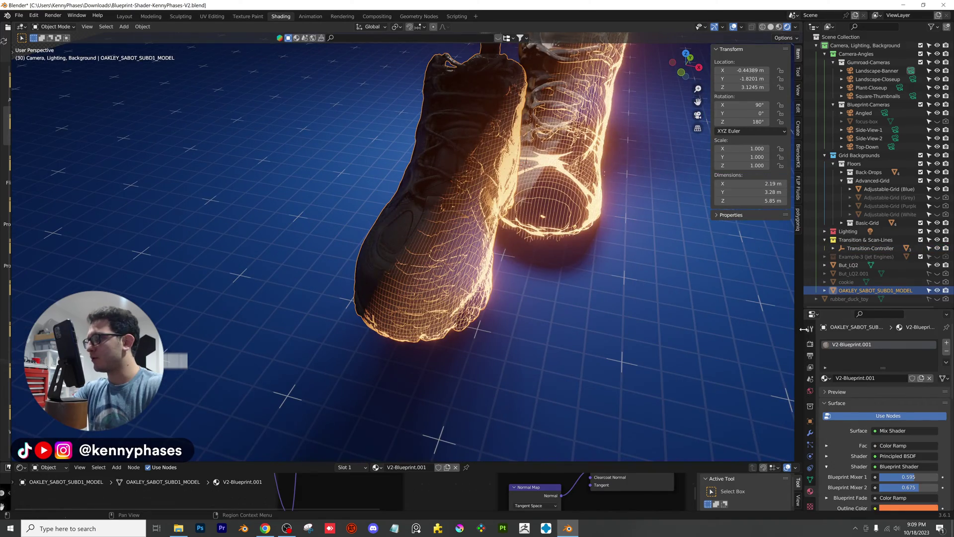
pyautogui.moveTo(804, 329); pyautogui.dragTo(729, 330)
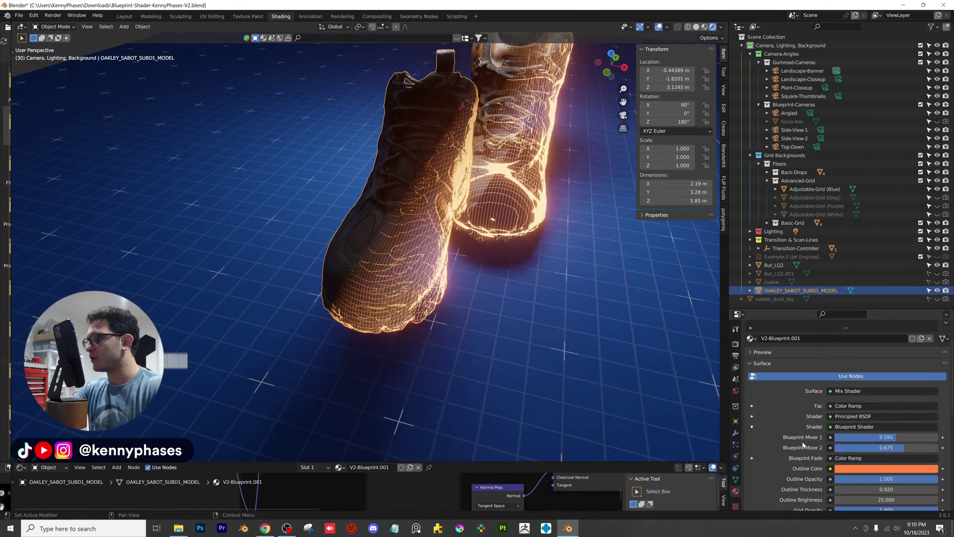
pyautogui.scroll(-2, 805, 443)
pyautogui.click(854, 431)
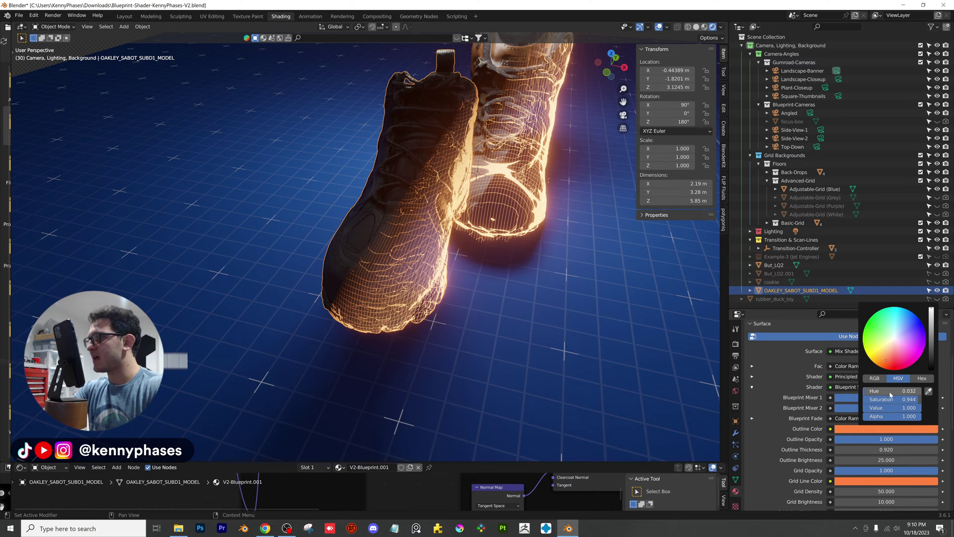
pyautogui.moveTo(889, 399); pyautogui.dragTo(867, 400)
pyautogui.scroll(-2, 861, 448)
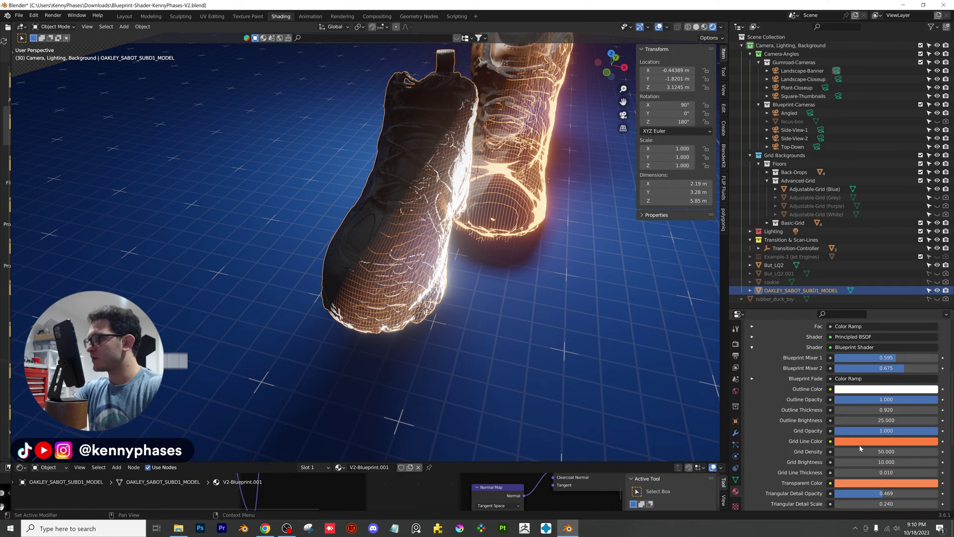
pyautogui.click(863, 442)
pyautogui.moveTo(897, 412); pyautogui.dragTo(865, 412)
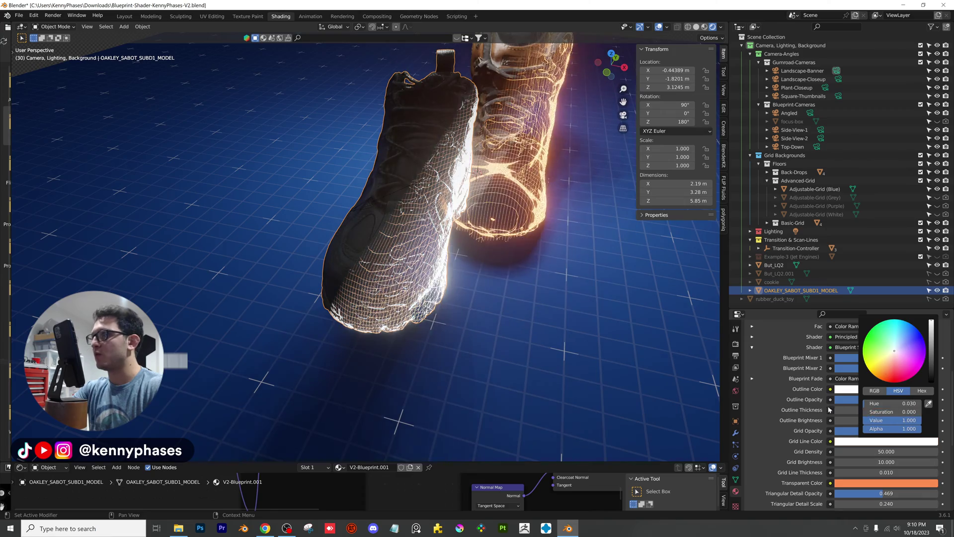
# Set the shoe material's Grid Density to about 29.32 for a coarser blueprint grid
pyautogui.moveTo(322, 211); pyautogui.dragTo(284, 214, button='middle')
pyautogui.scroll(1, 363, 250)
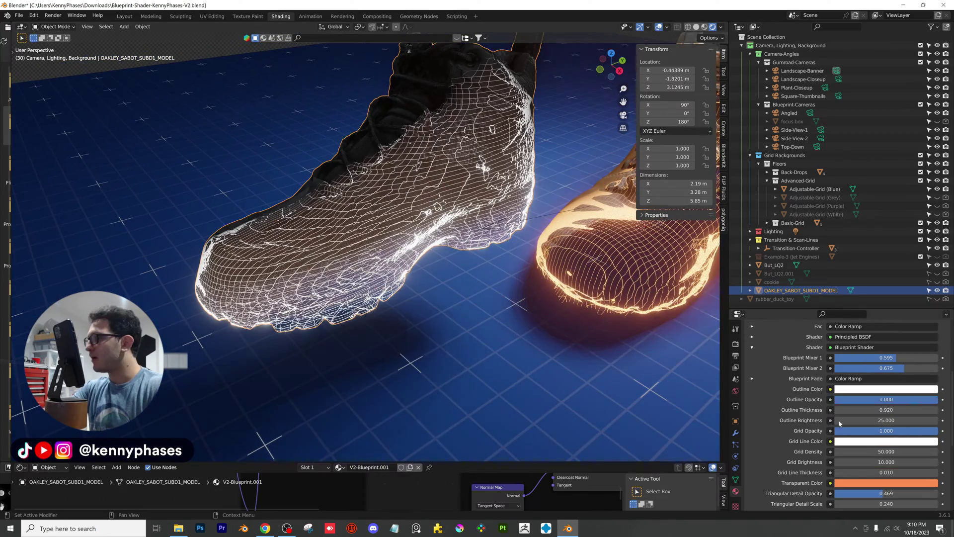
pyautogui.moveTo(886, 451); pyautogui.dragTo(825, 461)
pyautogui.scroll(-4, 503, 296)
pyautogui.moveTo(440, 293); pyautogui.dragTo(461, 285, button='middle')
pyautogui.scroll(2, 477, 295)
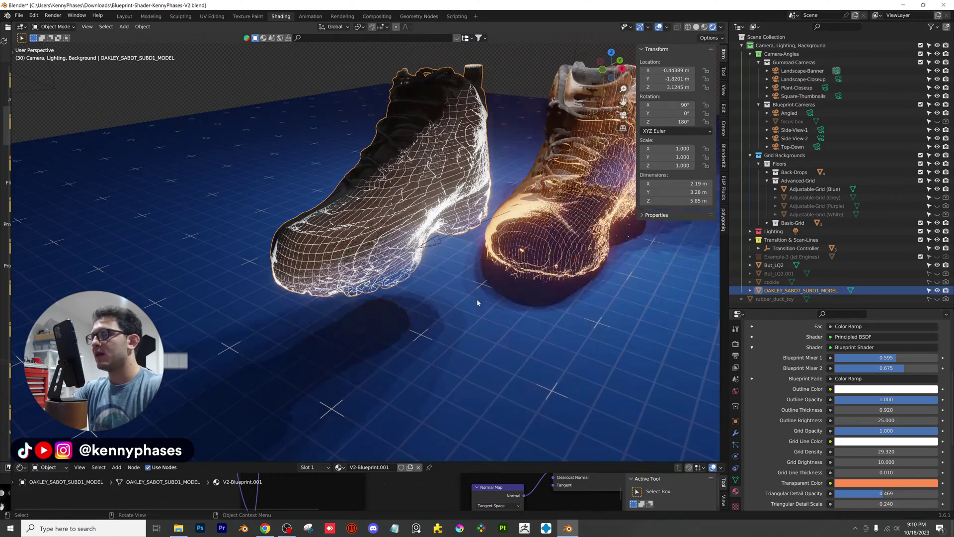
# Raise the shoe material's Triangular Detail Opacity to 1.000
pyautogui.scroll(-4, 877, 436)
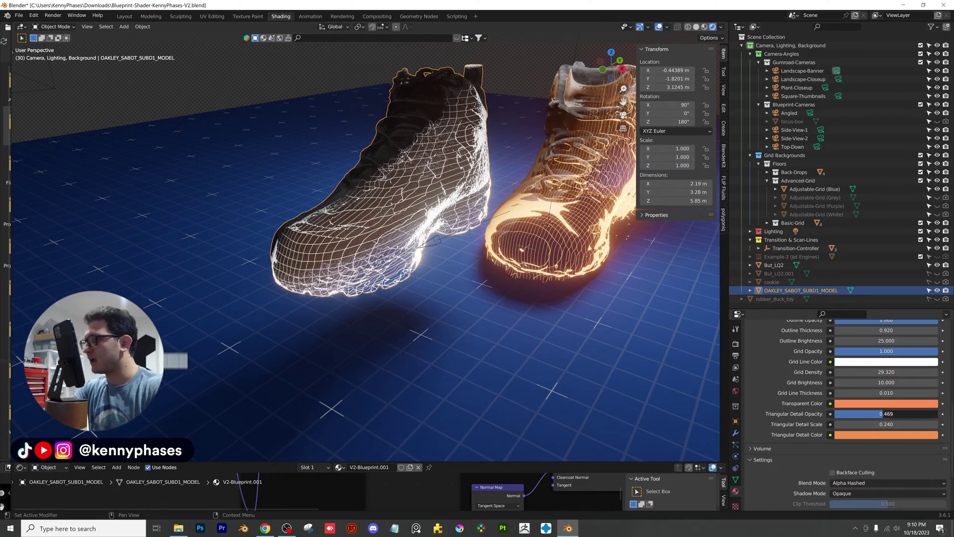
pyautogui.moveTo(882, 414); pyautogui.dragTo(938, 414)
pyautogui.scroll(4, 378, 239)
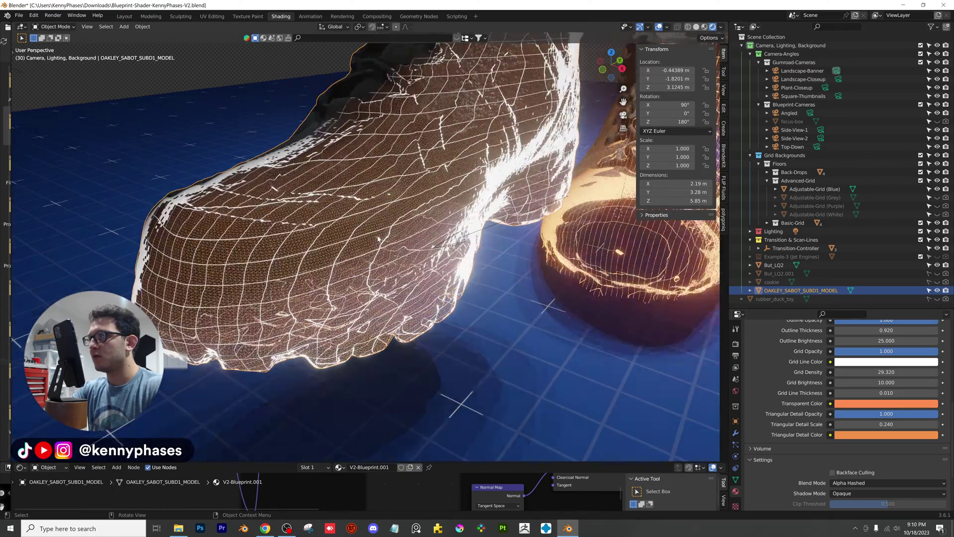
pyautogui.scroll(4, 378, 238)
pyautogui.scroll(-3, 361, 242)
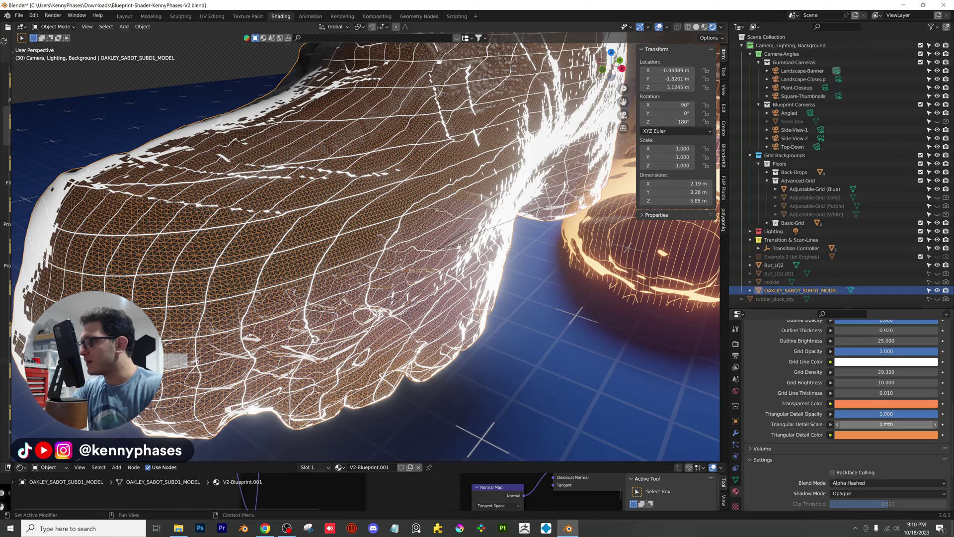
# Turn the shoe material's Transparent Color and Triangular Detail Color white and set the Triangular Detail Scale to 0.200
pyautogui.moveTo(886, 423); pyautogui.dragTo(851, 424)
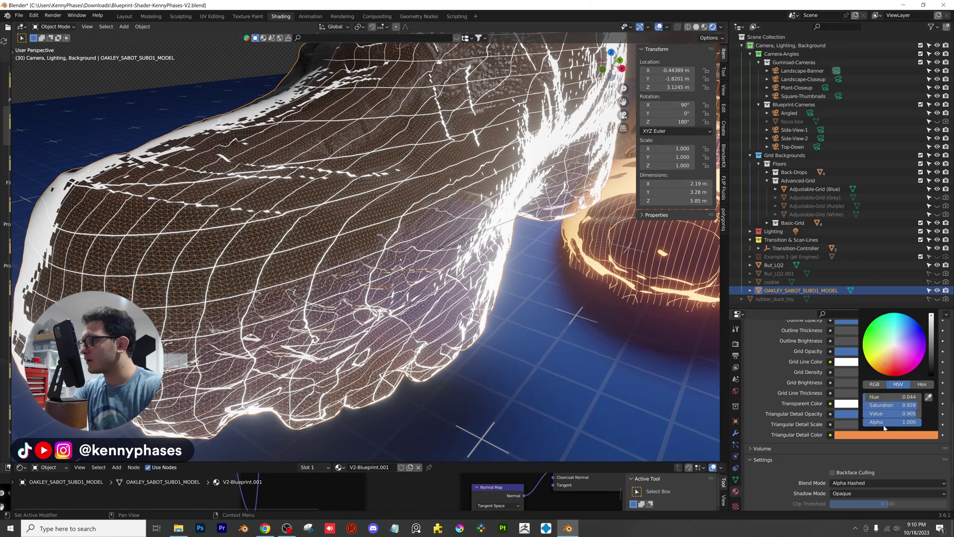
pyautogui.moveTo(904, 406); pyautogui.dragTo(839, 395)
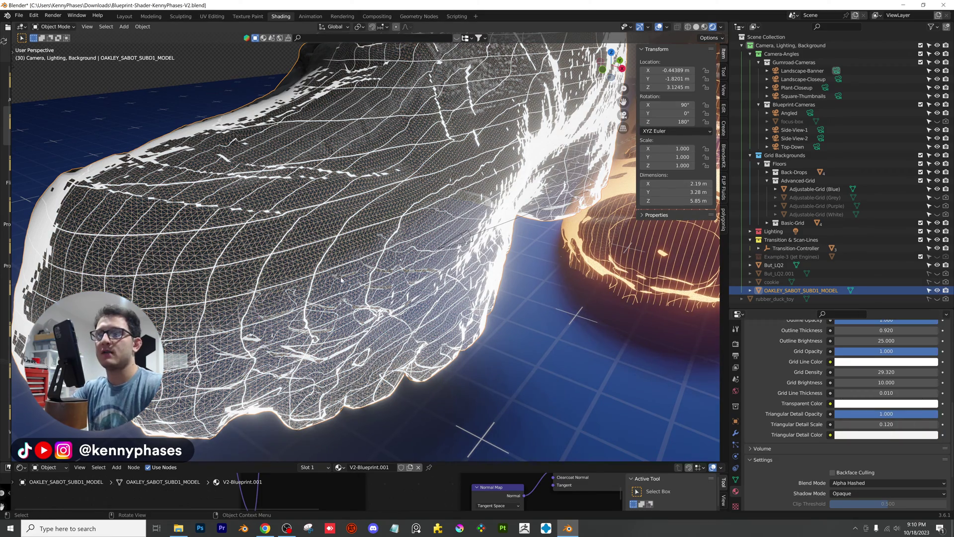
pyautogui.moveTo(346, 281); pyautogui.dragTo(382, 257, button='middle')
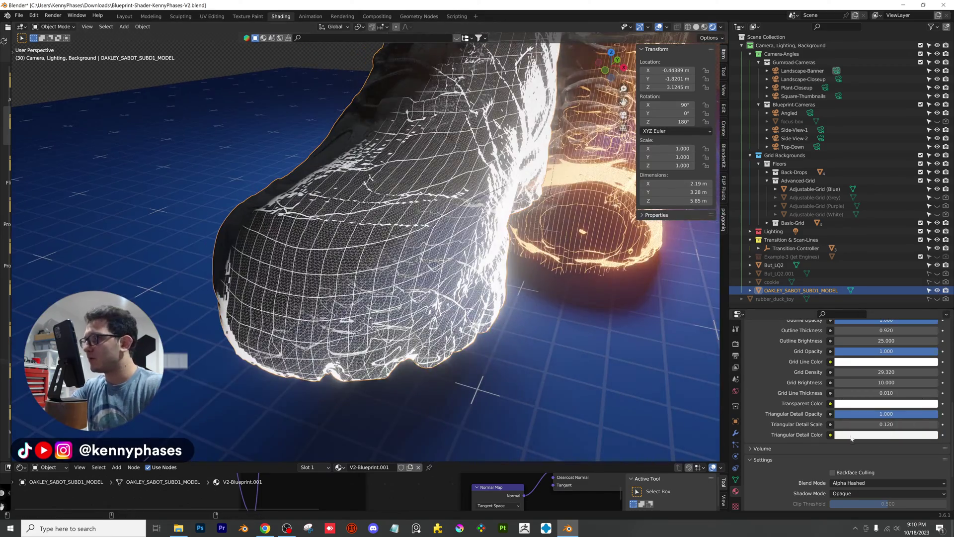
pyautogui.moveTo(878, 424)
pyautogui.mouseDown()
pyautogui.moveTo(902, 424)
pyautogui.moveTo(887, 424)
pyautogui.mouseUp()
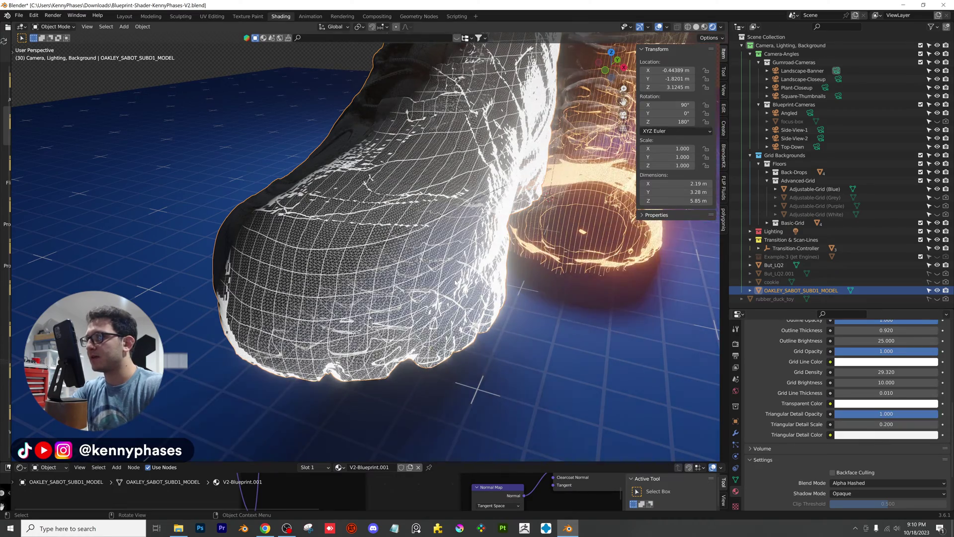
# Examine the white blueprint effect around the shoe's toe and along its side
pyautogui.moveTo(362, 258); pyautogui.dragTo(404, 255, button='middle')
pyautogui.scroll(2, 514, 258)
pyautogui.keyDown('shift'); pyautogui.moveTo(514, 258); pyautogui.dragTo(399, 218, button='middle'); pyautogui.keyUp('shift')
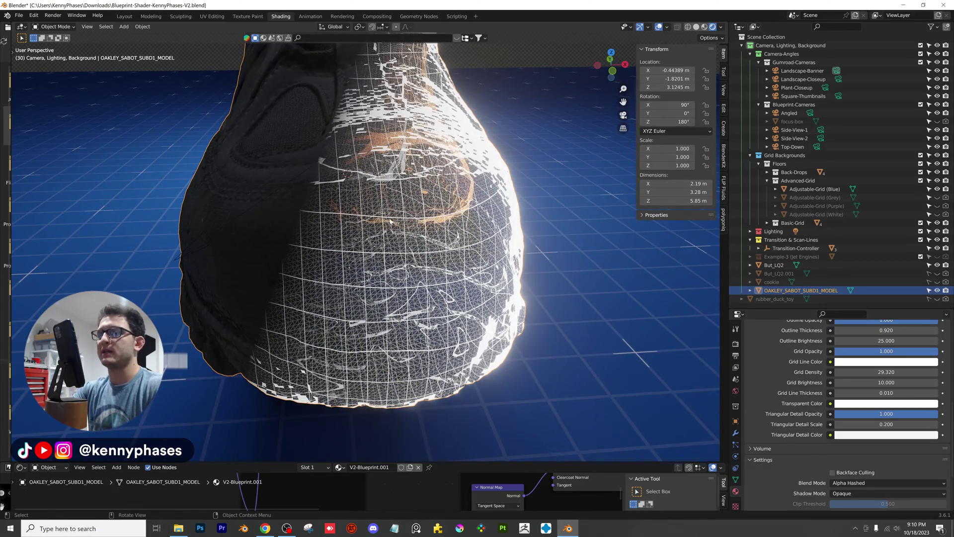
pyautogui.scroll(-5, 357, 241)
pyautogui.moveTo(357, 240); pyautogui.dragTo(456, 168, button='middle')
pyautogui.scroll(2, 359, 207)
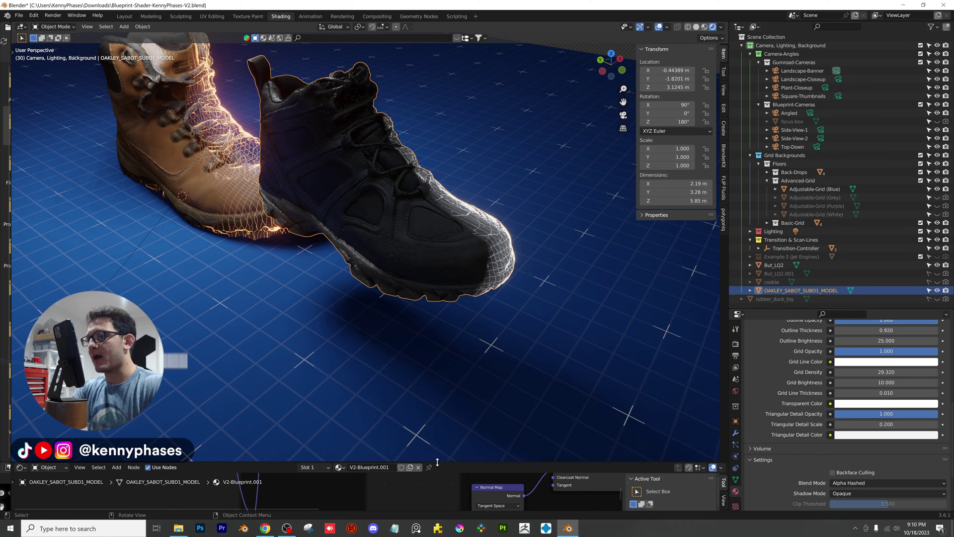
# Enlarge the shader node editor and review the instruction labels, texture image nodes and Principled BSDF of the shoe material
pyautogui.moveTo(444, 462); pyautogui.dragTo(434, 141)
pyautogui.scroll(-4, 420, 249)
pyautogui.moveTo(394, 218); pyautogui.dragTo(421, 302, button='middle')
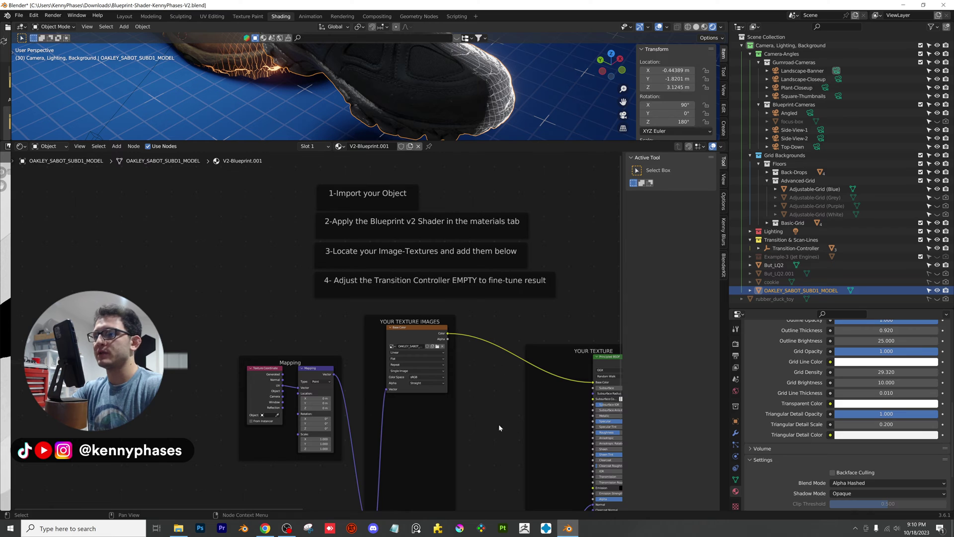
pyautogui.moveTo(495, 429); pyautogui.dragTo(398, 336, button='middle')
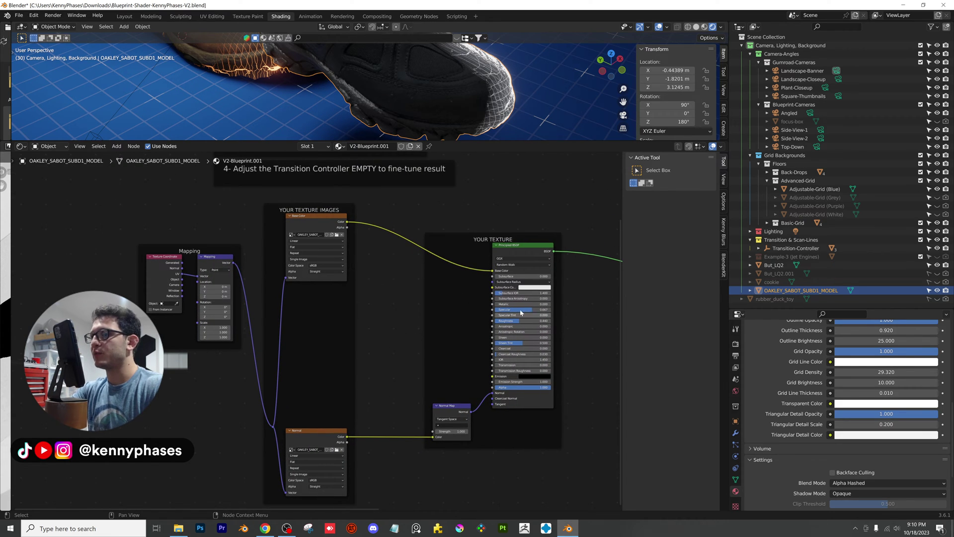
pyautogui.moveTo(560, 312); pyautogui.dragTo(209, 310, button='middle')
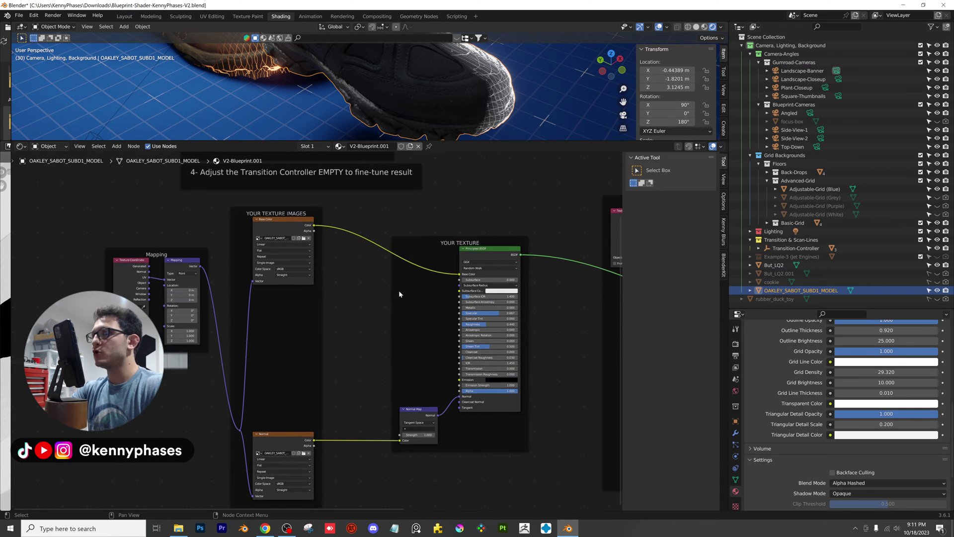
# Enlarge the 3D viewport again and inspect the transition from real texture to blueprint grid on the shoe's toe
pyautogui.moveTo(462, 141); pyautogui.dragTo(465, 373)
pyautogui.scroll(1, 464, 169)
pyautogui.moveTo(464, 168); pyautogui.dragTo(417, 169, button='middle')
pyautogui.scroll(2, 766, 369)
pyautogui.scroll(2, 431, 270)
pyautogui.keyDown('shift'); pyautogui.moveTo(447, 279); pyautogui.dragTo(428, 231, button='middle'); pyautogui.keyUp('shift')
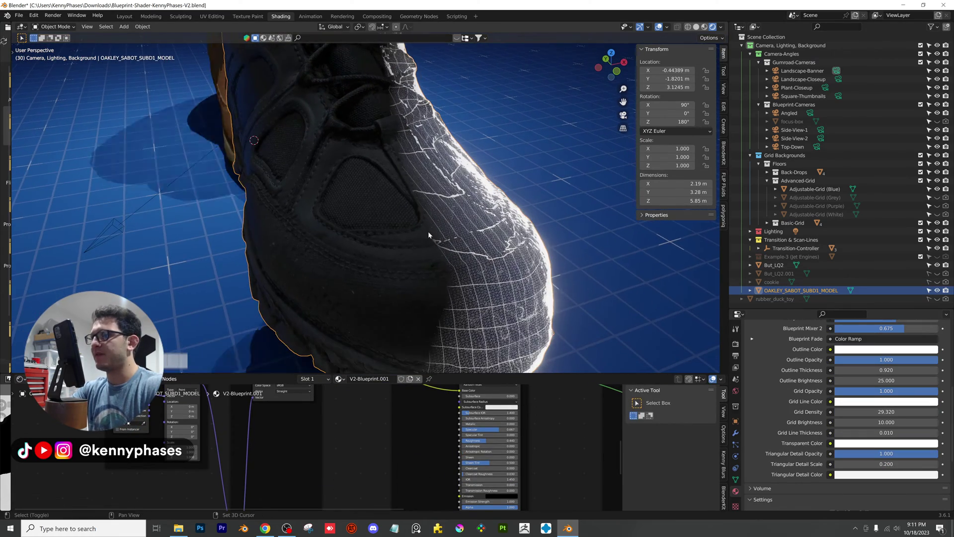
# Spread the Blueprint Fade colour ramp to its full range, with the white stop at 1.000 and the black stop at 0.000
pyautogui.scroll(3, 795, 437)
pyautogui.scroll(3, 800, 423)
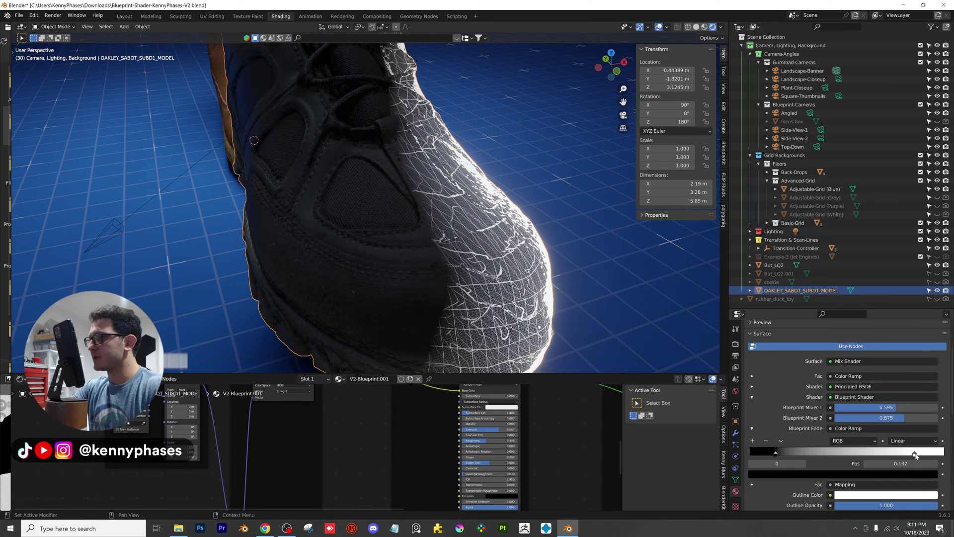
pyautogui.moveTo(915, 454); pyautogui.dragTo(943, 455)
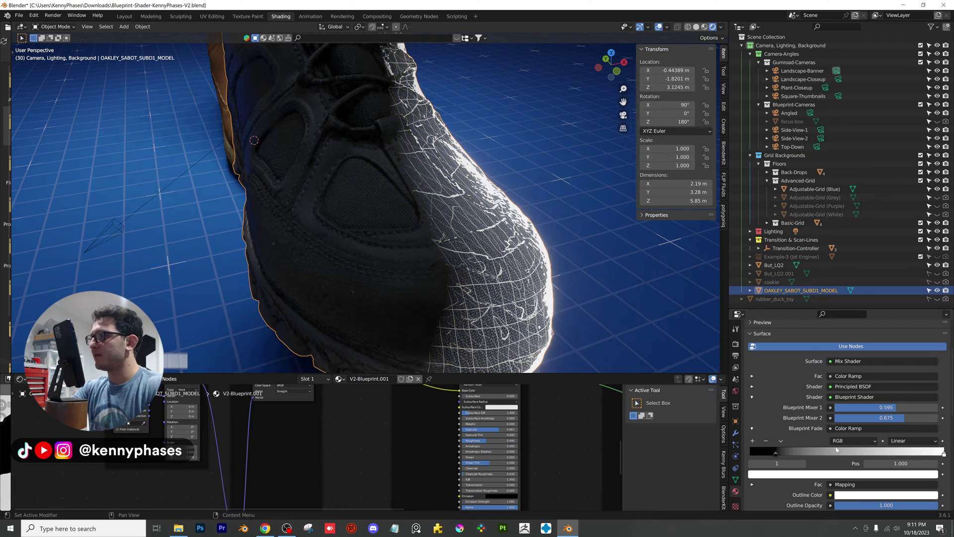
pyautogui.moveTo(773, 455); pyautogui.dragTo(744, 453)
# Inspect the softened blueprint fade on the shoe from several angles and locate the Mapping node driven by the transition controller
pyautogui.scroll(-5, 428, 194)
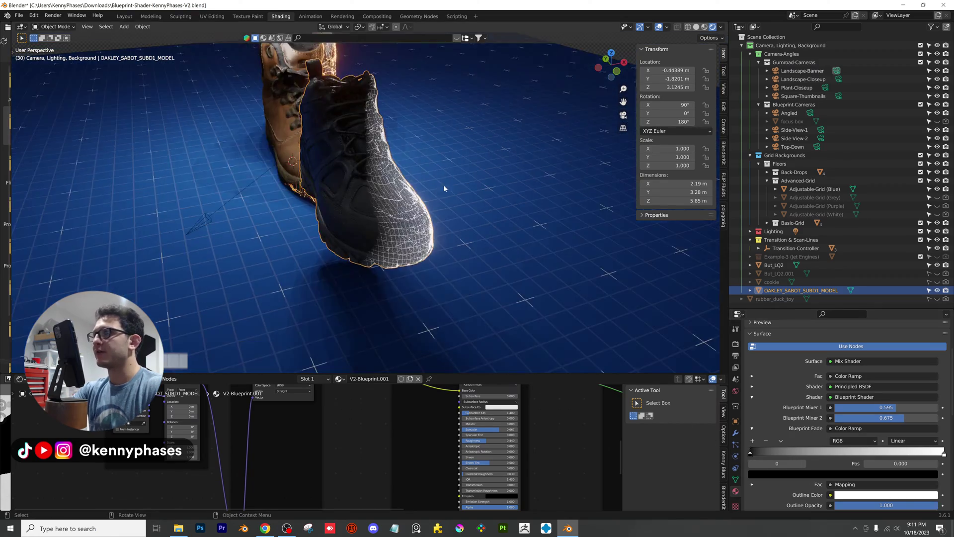
pyautogui.moveTo(428, 193); pyautogui.dragTo(490, 224, button='middle')
pyautogui.scroll(2, 485, 215)
pyautogui.scroll(-2, 372, 432)
pyautogui.moveTo(374, 426); pyautogui.dragTo(375, 498, button='middle')
pyautogui.moveTo(380, 414); pyautogui.dragTo(420, 476, button='middle')
pyautogui.moveTo(458, 445); pyautogui.dragTo(445, 391, button='middle')
pyautogui.moveTo(512, 501); pyautogui.dragTo(314, 489, button='middle')
pyautogui.scroll(4, 489, 455)
pyautogui.scroll(4, 440, 449)
pyautogui.scroll(2, 470, 454)
pyautogui.scroll(1, 469, 452)
pyautogui.moveTo(402, 438); pyautogui.dragTo(340, 437, button='middle')
pyautogui.scroll(3, 341, 435)
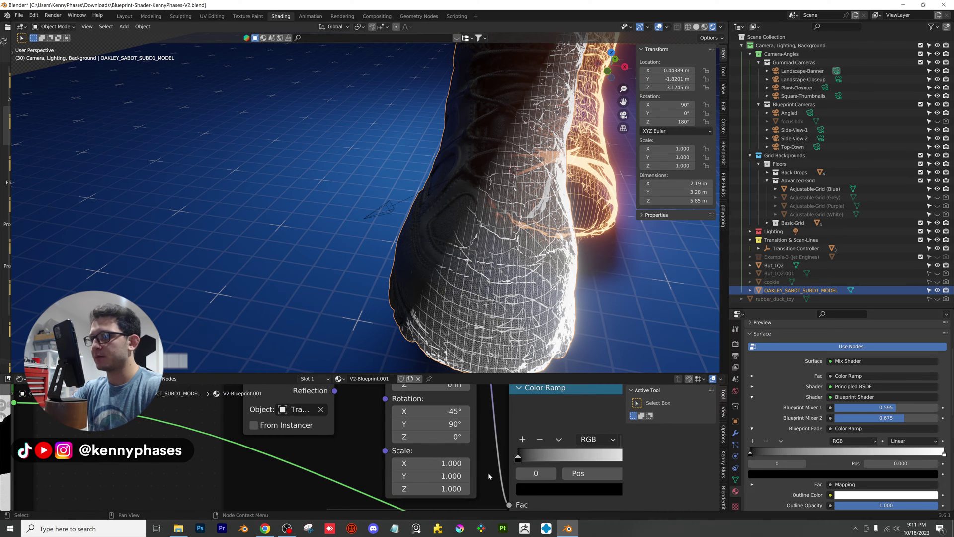
pyautogui.moveTo(492, 473); pyautogui.dragTo(491, 437, button='middle')
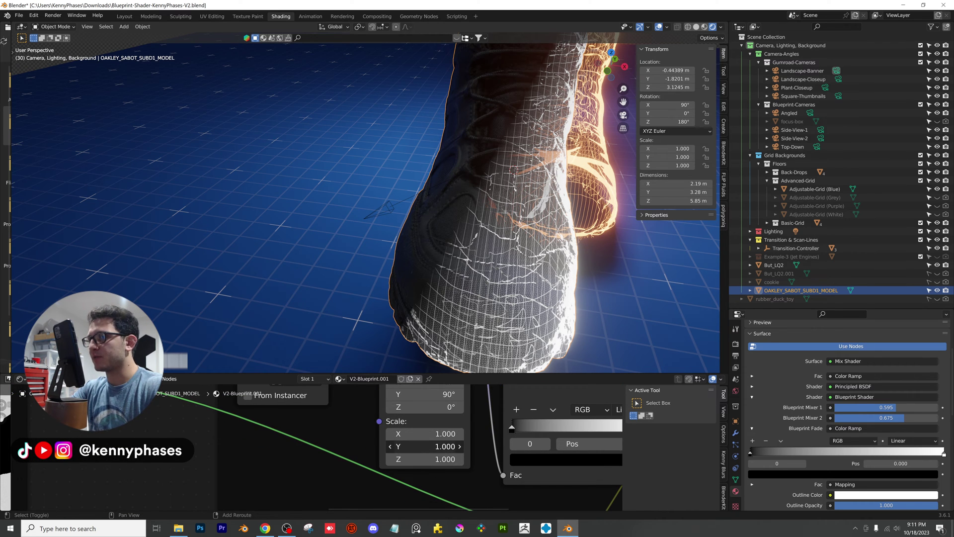
# Try a different Y scale in the Mapping node and undo the change
pyautogui.moveTo(425, 447); pyautogui.dragTo(408, 460)
pyautogui.hotkey('ctrl', 'z')
pyautogui.hotkey('ctrl', 'z')
pyautogui.hotkey('ctrl', 'z')
# Move the shoe across the transition zone, placing it at about X -0.26 m, Y -1.86 m
pyautogui.moveTo(394, 231); pyautogui.dragTo(405, 207, button='middle')
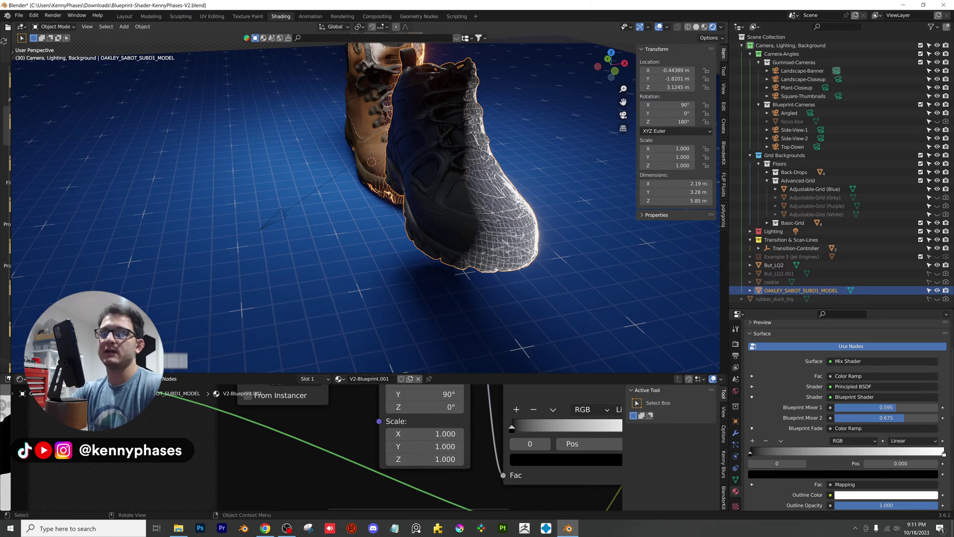
pyautogui.scroll(2, 496, 176)
pyautogui.keyDown('shift'); pyautogui.moveTo(499, 182); pyautogui.dragTo(396, 231, button='middle'); pyautogui.keyUp('shift')
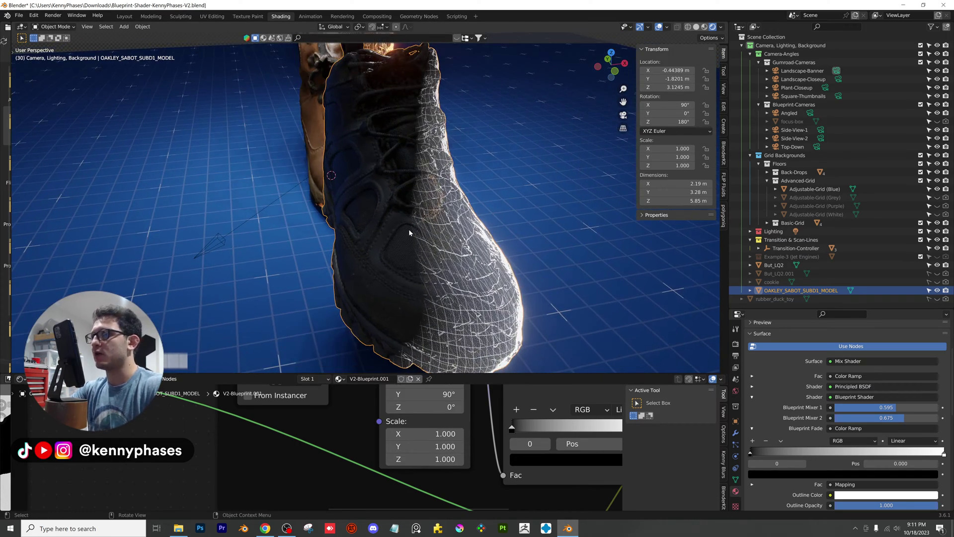
pyautogui.scroll(-1, 410, 226)
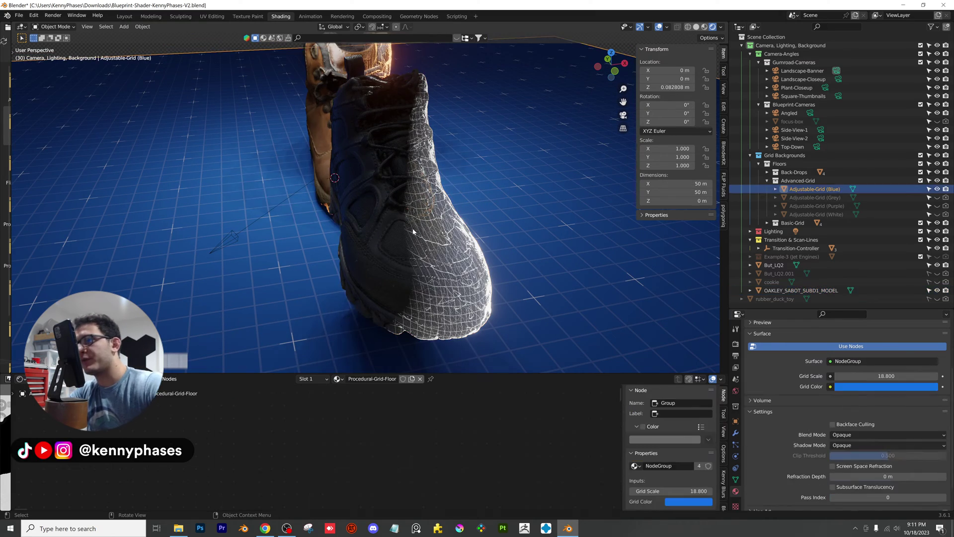
pyautogui.press('g')
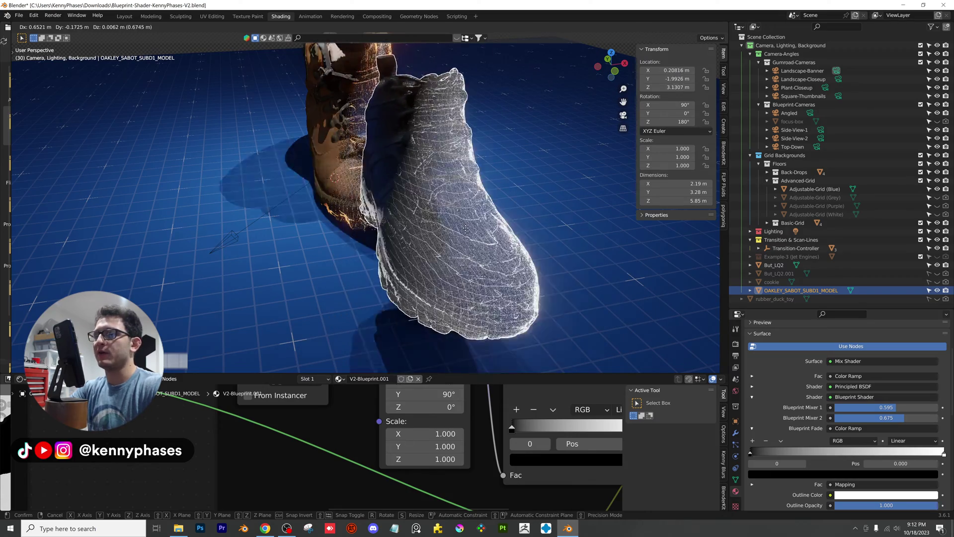
pyautogui.click(448, 227)
# Set Blueprint Mixer 1 to 0.389, Blueprint Mixer 2 to 0.534, Outline Opacity to 1.000 and Grid Opacity to 0.794 after trying both opacities at 0
pyautogui.moveTo(390, 232)
pyautogui.mouseDown(button='middle')
pyautogui.moveTo(330, 232)
pyautogui.moveTo(379, 244)
pyautogui.mouseUp(button='middle')
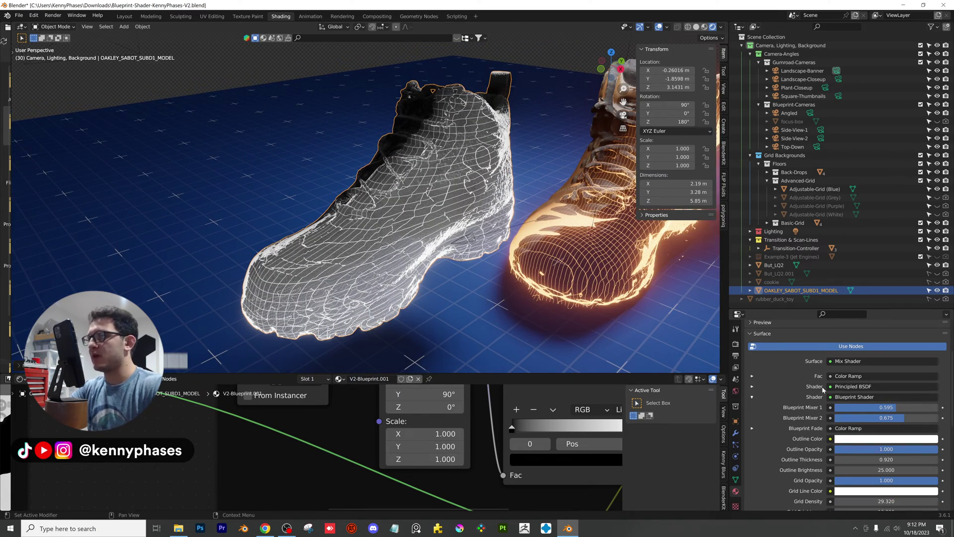
pyautogui.moveTo(896, 407)
pyautogui.mouseDown()
pyautogui.moveTo(850, 451)
pyautogui.moveTo(782, 451)
pyautogui.mouseUp()
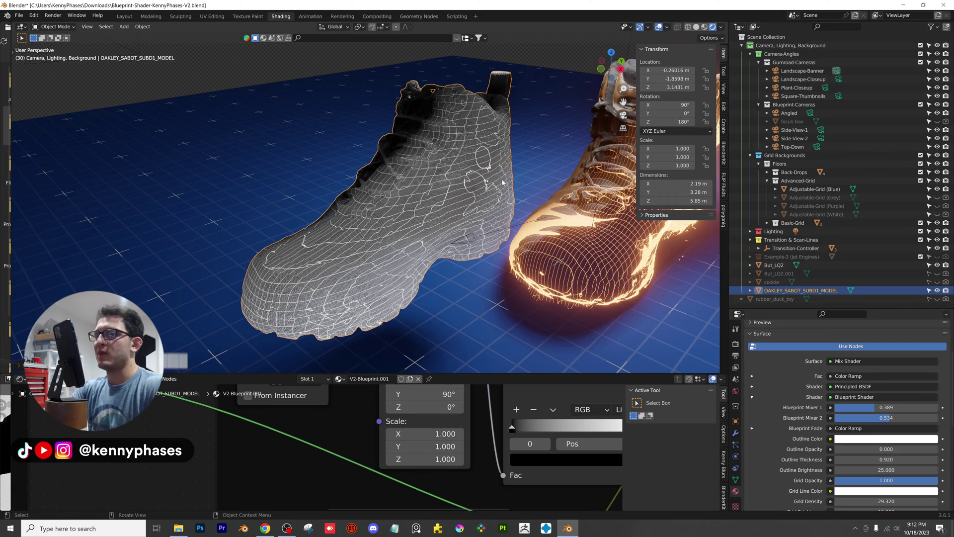
pyautogui.moveTo(847, 452); pyautogui.dragTo(938, 452)
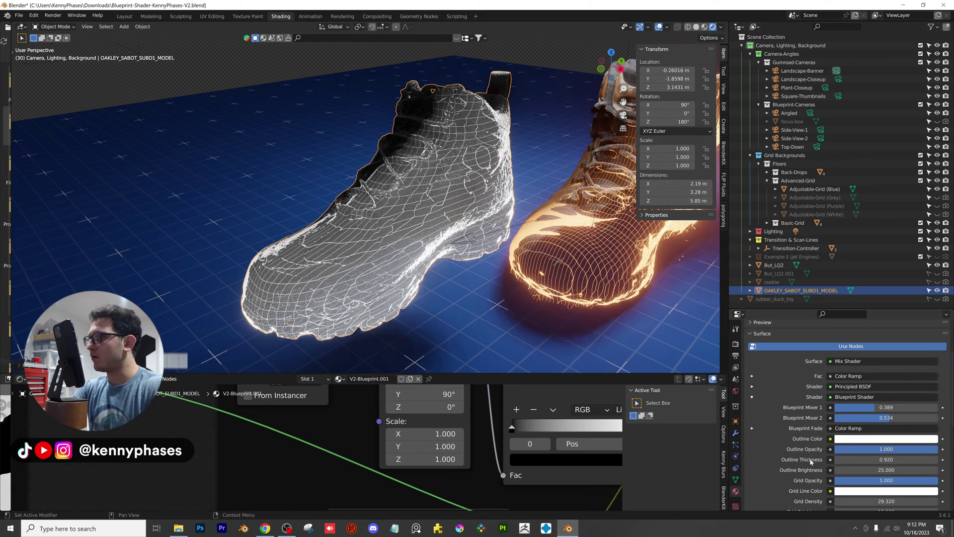
pyautogui.moveTo(874, 481); pyautogui.dragTo(847, 481)
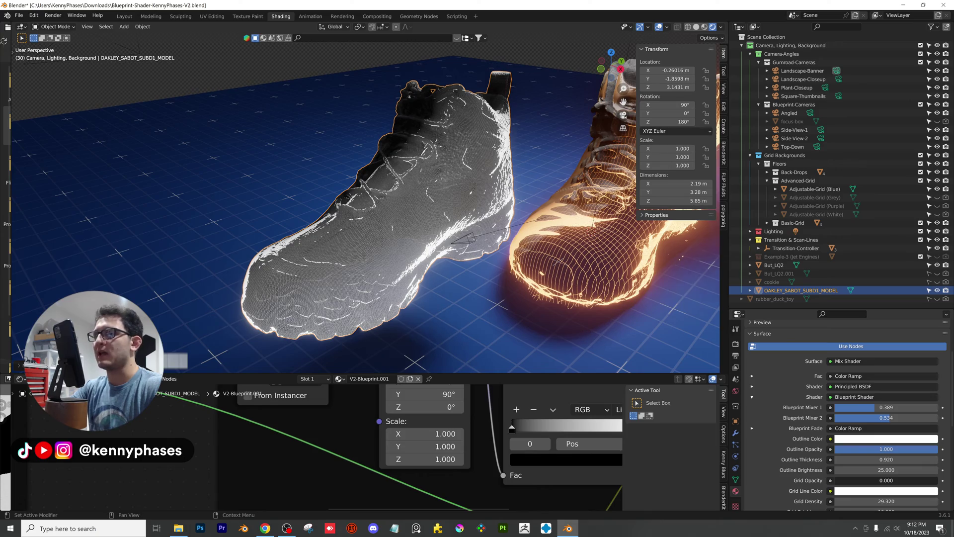
pyautogui.moveTo(847, 481); pyautogui.dragTo(869, 482)
# Examine the transition on the leather boot and the dark shoe, close up and across the whole scene
pyautogui.moveTo(591, 237); pyautogui.dragTo(574, 165, button='middle')
pyautogui.scroll(4, 449, 208)
pyautogui.keyDown('shift'); pyautogui.moveTo(513, 211); pyautogui.dragTo(397, 257, button='middle'); pyautogui.keyUp('shift')
pyautogui.moveTo(485, 225); pyautogui.dragTo(442, 201, button='middle')
pyautogui.scroll(-3, 518, 229)
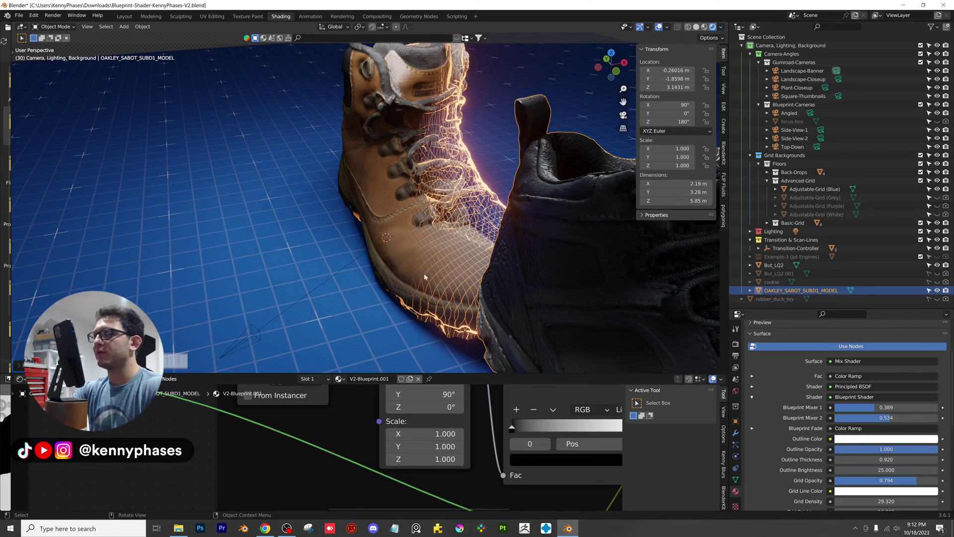
pyautogui.scroll(-3, 421, 173)
pyautogui.moveTo(422, 173); pyautogui.dragTo(387, 239, button='middle')
pyautogui.scroll(-3, 387, 239)
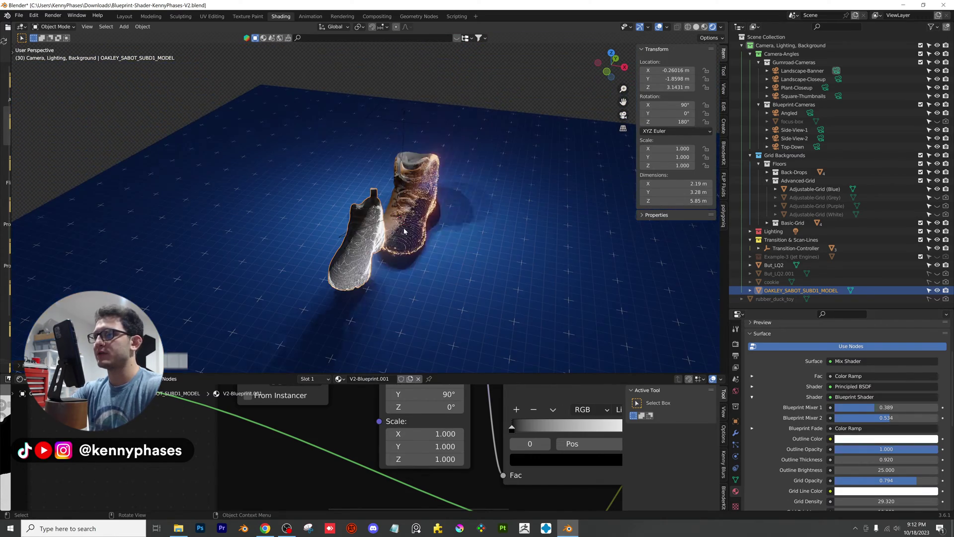
# Move the shoe to the fully blueprint side of the leather boot, at about X 4.91 m, Y 4.94 m
pyautogui.press('g')
pyautogui.click(478, 242)
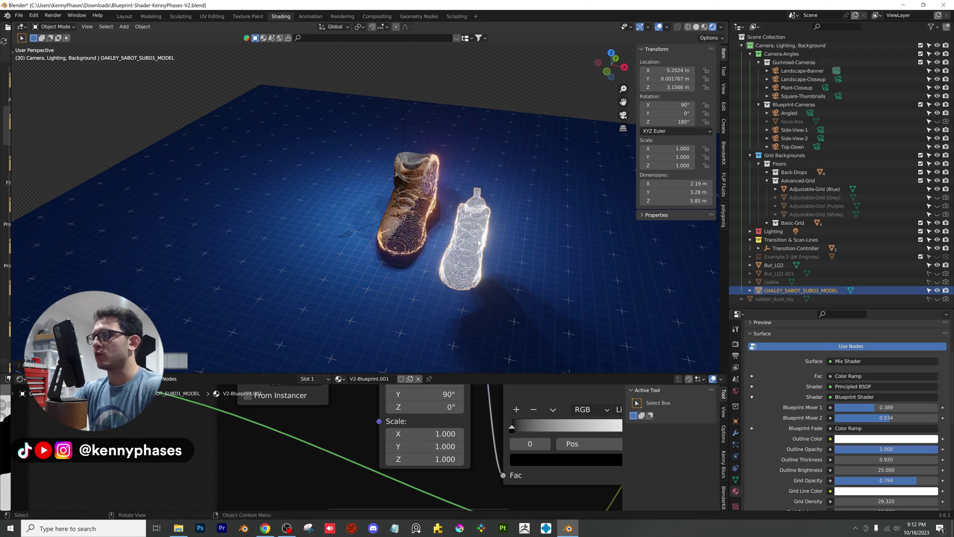
pyautogui.click(612, 51)
pyautogui.press('g')
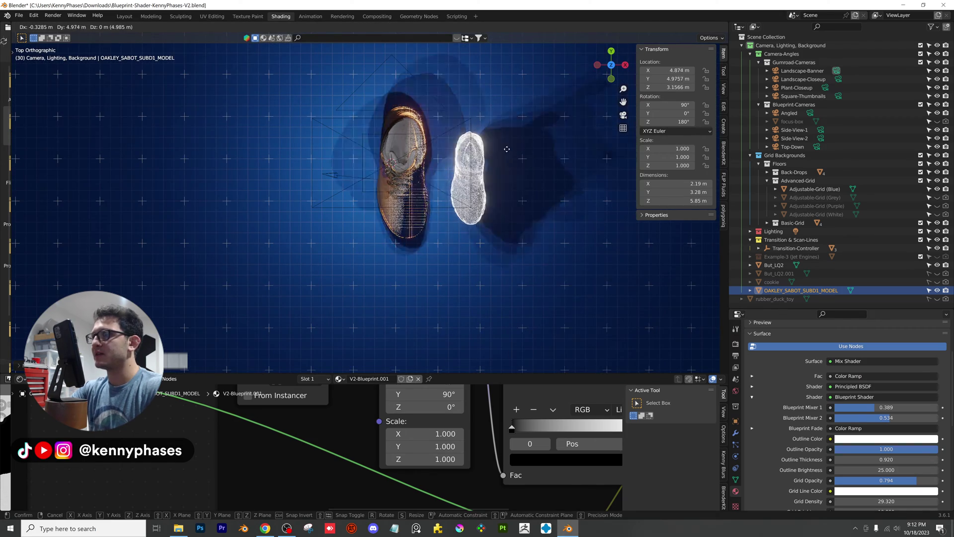
pyautogui.click(506, 148)
# Lower the shoe along the Z axis onto the grid floor, to a height of about 1.17 m
pyautogui.scroll(6, 503, 177)
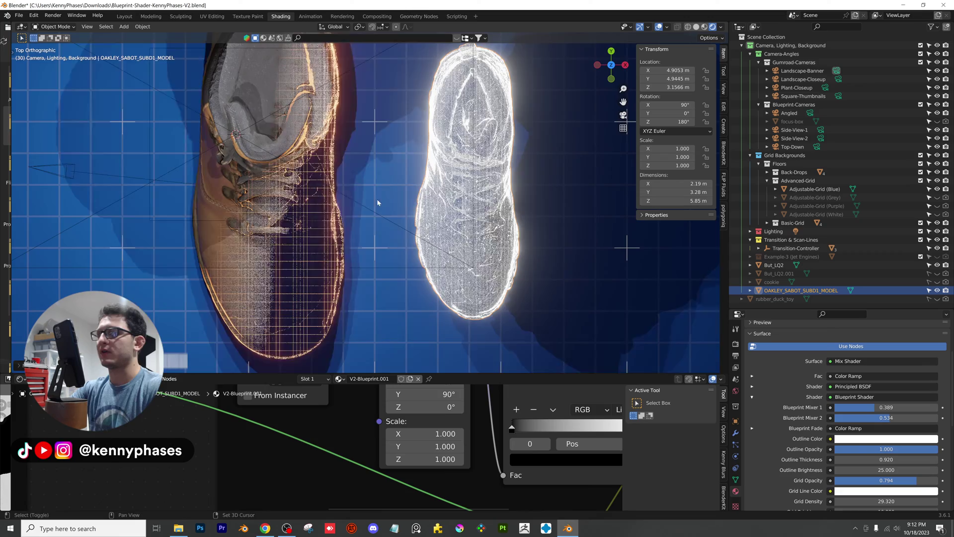
pyautogui.scroll(-4, 378, 203)
pyautogui.moveTo(387, 214); pyautogui.dragTo(430, 253, button='middle')
pyautogui.scroll(3, 431, 252)
pyautogui.press('g')
pyautogui.press('z')
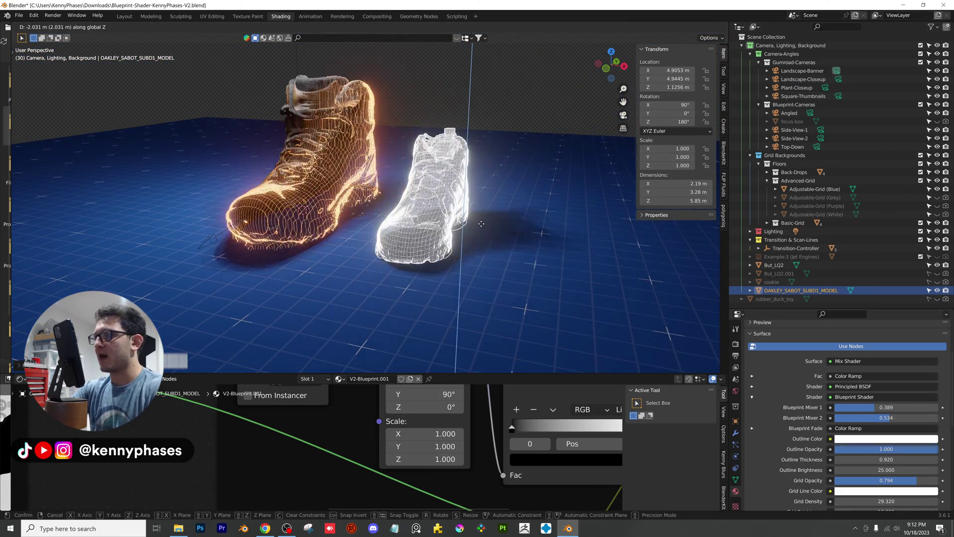
pyautogui.click(481, 223)
# Scale the shoe up to about 1.477 in the right side view so it matches the leather boot's size
pyautogui.moveTo(481, 222); pyautogui.dragTo(486, 168, button='middle')
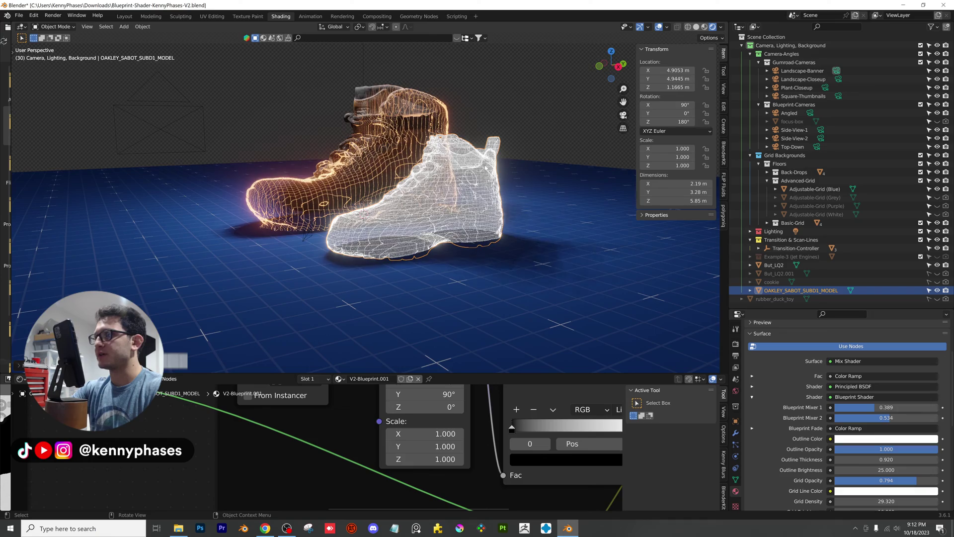
pyautogui.click(616, 69)
pyautogui.press('s')
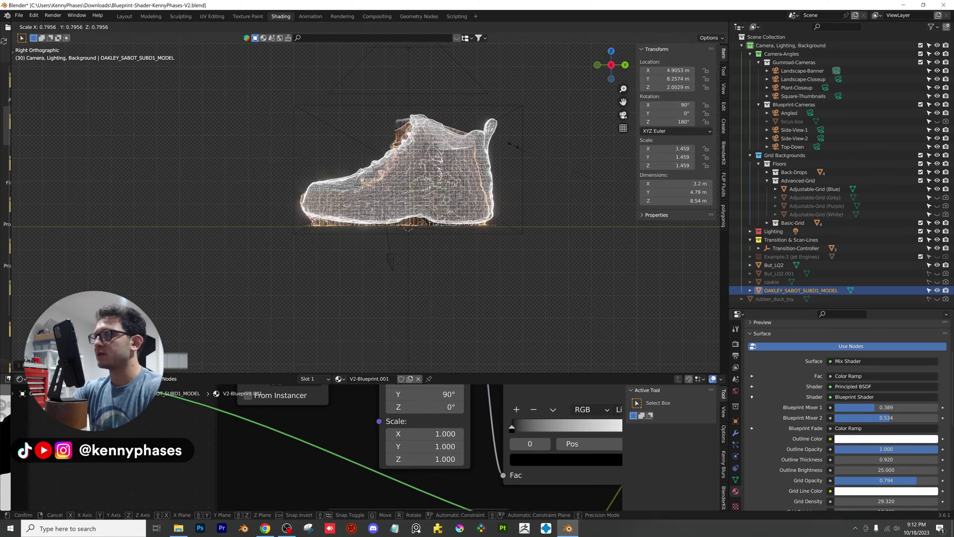
pyautogui.moveTo(510, 150); pyautogui.dragTo(398, 196, button='middle')
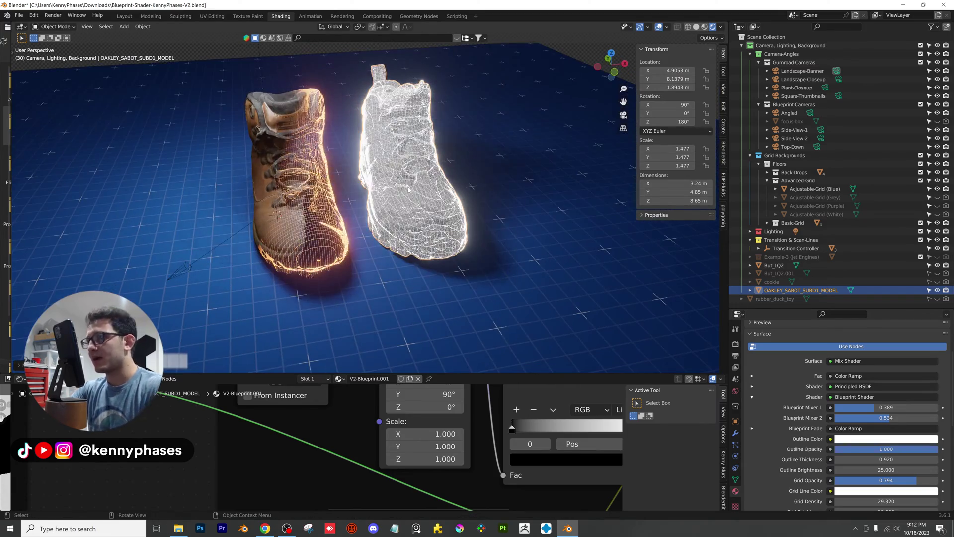
# Move the shoe along the X axis to the fully textured side of the leather boot, at about X -2.53 m
pyautogui.scroll(-2, 408, 189)
pyautogui.press('x')
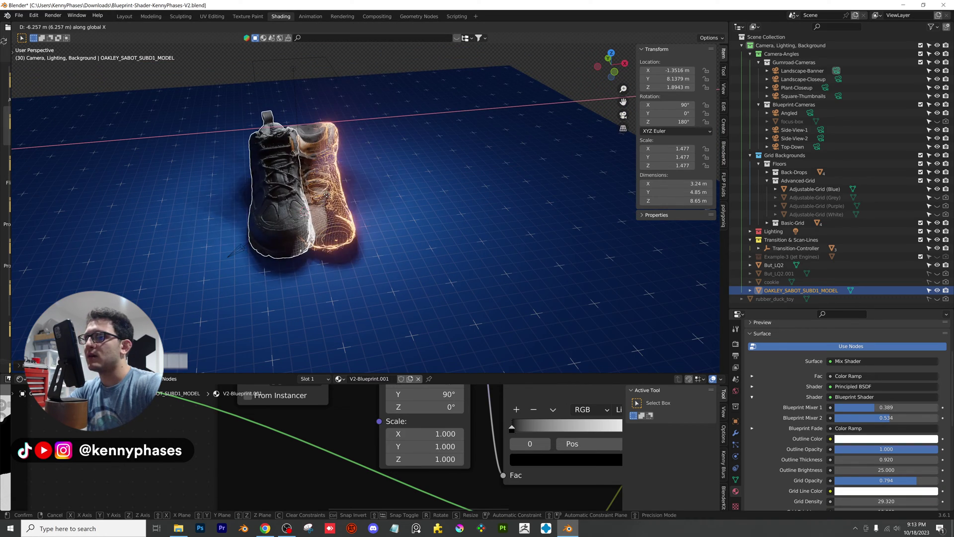
pyautogui.moveTo(308, 198); pyautogui.dragTo(625, 46, button='middle')
pyautogui.click(611, 61)
pyautogui.scroll(3, 388, 184)
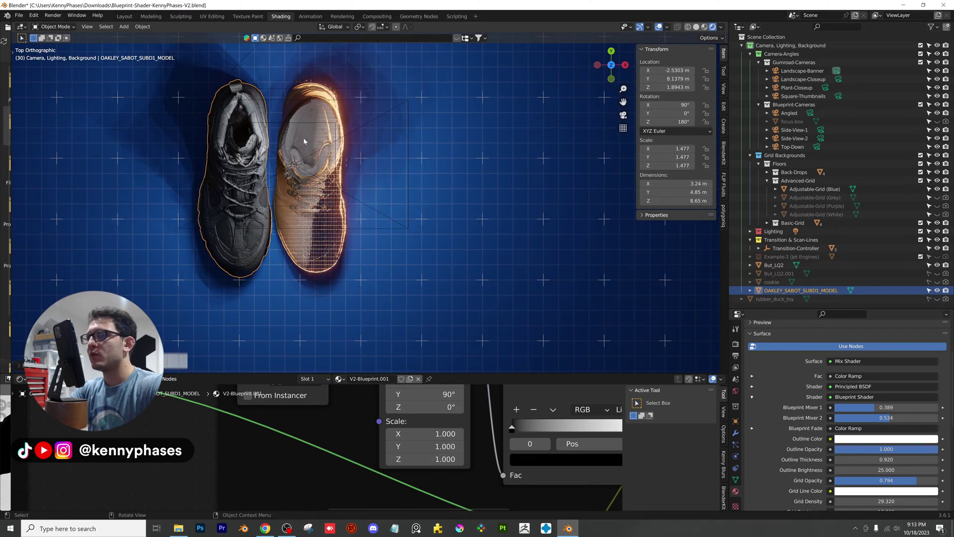
# Reposition the shoe in the top view in front of the leather boot, at about X -0.50 m, Y -0.89 m
pyautogui.scroll(-3, 392, 211)
pyautogui.keyDown('shift'); pyautogui.moveTo(394, 183); pyautogui.dragTo(428, 134, button='middle'); pyautogui.keyUp('shift')
pyautogui.press('g')
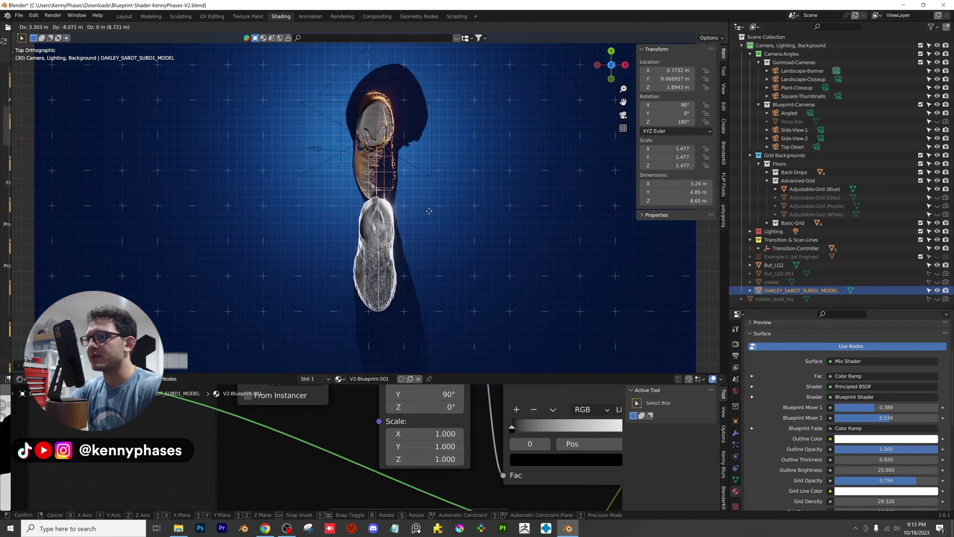
pyautogui.click(411, 226)
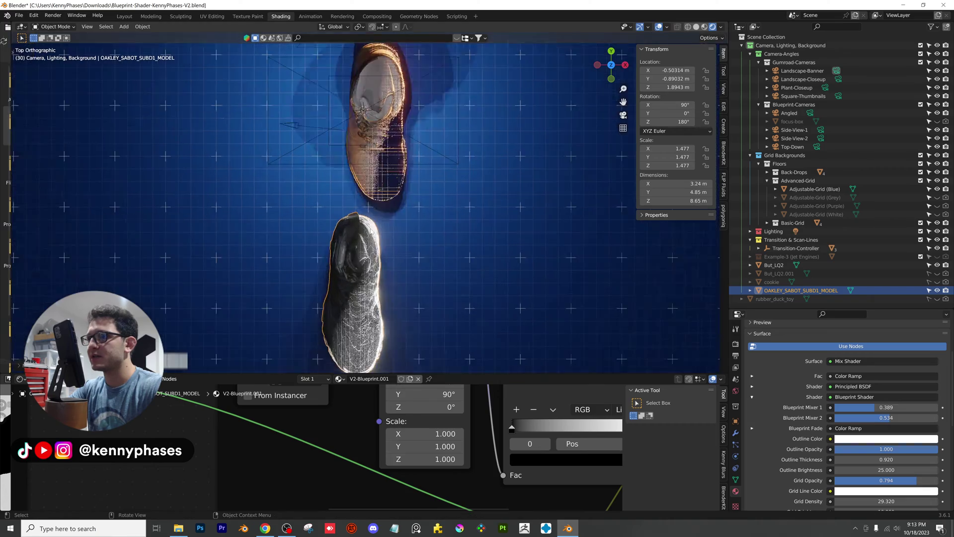
# Examine the blend from real texture to blueprint on the enlarged shoe and on the leather boot
pyautogui.moveTo(411, 226); pyautogui.dragTo(446, 159, button='middle')
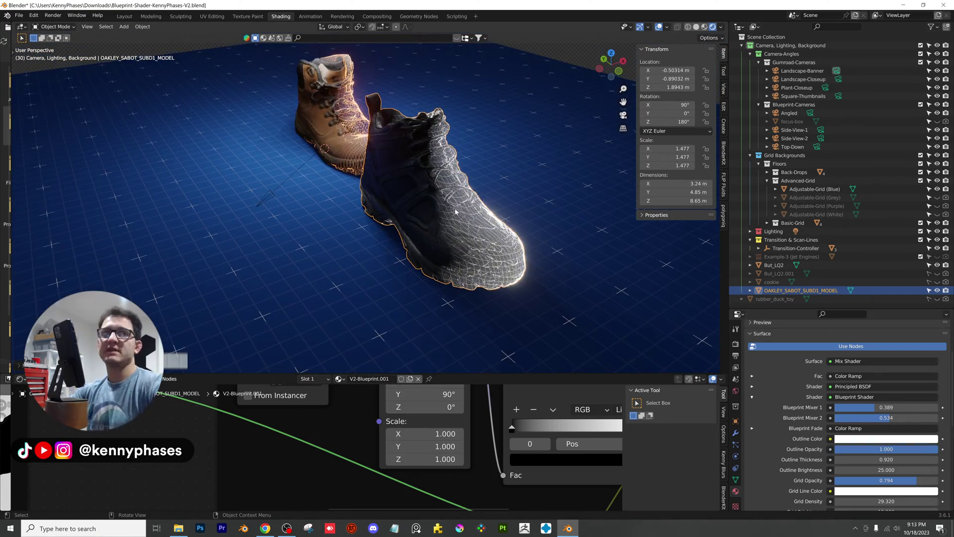
pyautogui.scroll(4, 455, 208)
pyautogui.moveTo(388, 221); pyautogui.dragTo(359, 218, button='middle')
pyautogui.scroll(2, 348, 225)
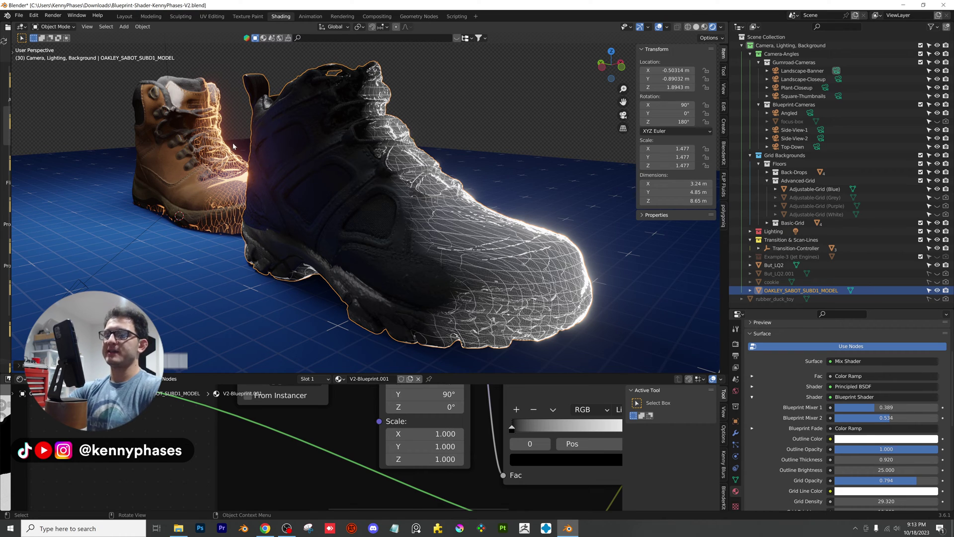
pyautogui.moveTo(254, 196); pyautogui.dragTo(287, 198, button='middle')
pyautogui.keyDown('shift'); pyautogui.moveTo(154, 228); pyautogui.dragTo(453, 196, button='middle'); pyautogui.keyUp('shift')
pyautogui.scroll(4, 462, 207)
pyautogui.scroll(-4, 467, 202)
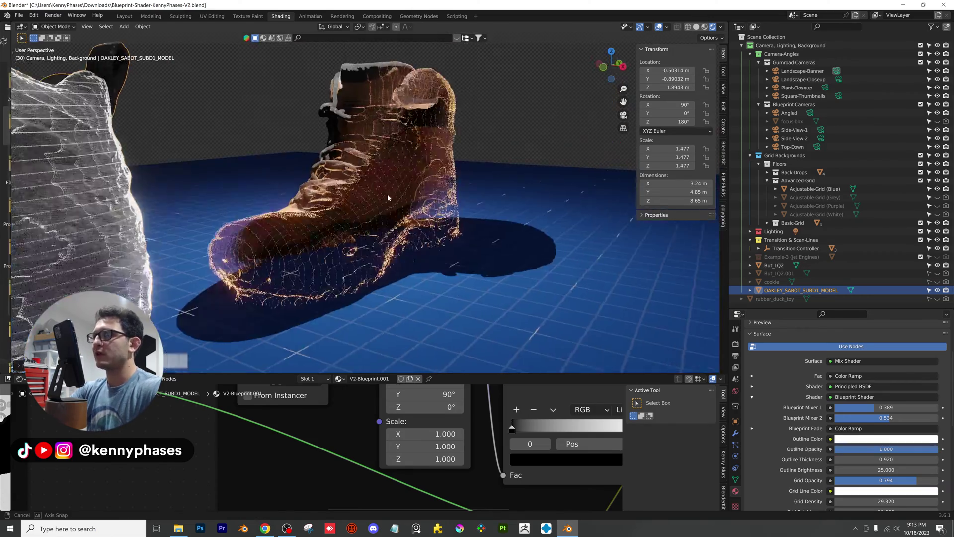
pyautogui.moveTo(388, 198); pyautogui.dragTo(455, 204, button='middle')
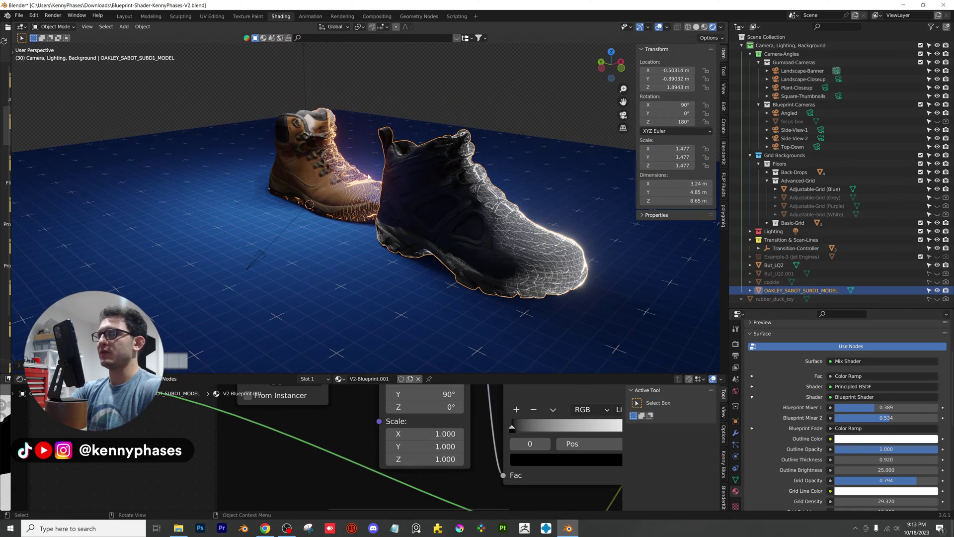
# Rotate the shoe around the global Z axis to about 175.16°
pyautogui.moveTo(404, 181); pyautogui.dragTo(405, 103, button='middle')
pyautogui.scroll(2, 298, 182)
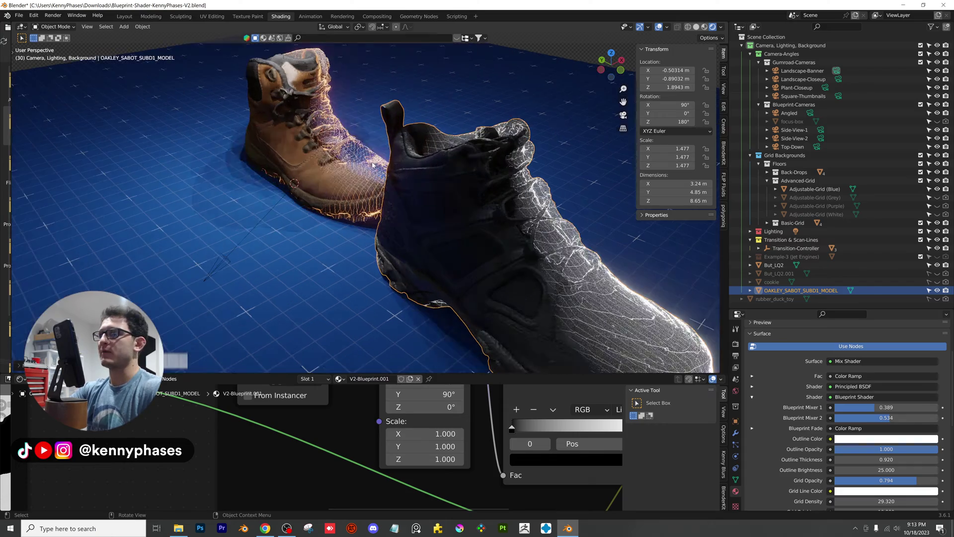
pyautogui.scroll(-1, 434, 172)
pyautogui.moveTo(474, 189); pyautogui.dragTo(472, 243, button='middle')
pyautogui.press('r')
pyautogui.press('z')
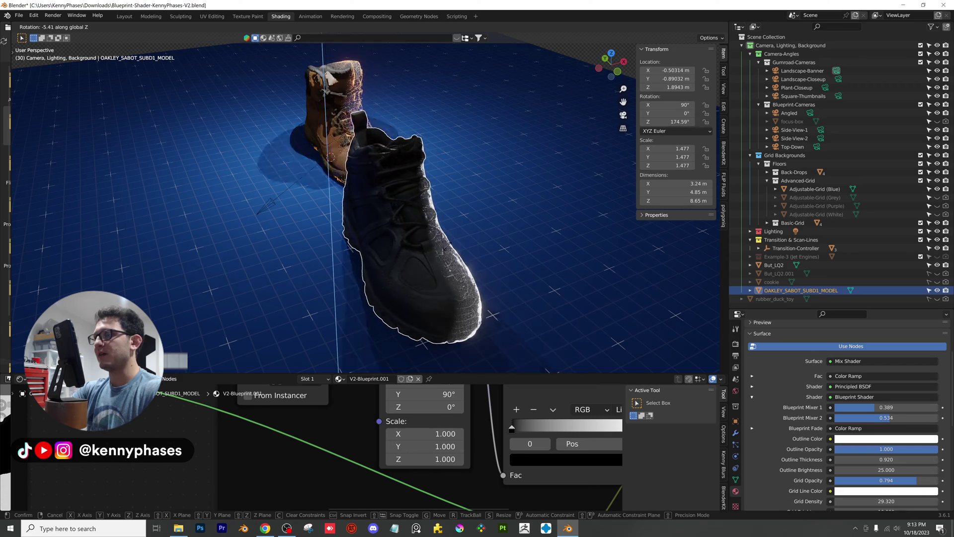
pyautogui.click(395, 244)
# Switch the render engine to Cycles and examine how the shoe and the leather boot render in the viewport
pyautogui.moveTo(396, 244)
pyautogui.mouseDown(button='middle')
pyautogui.moveTo(376, 229)
pyautogui.moveTo(452, 219)
pyautogui.moveTo(398, 229)
pyautogui.mouseUp(button='middle')
pyautogui.scroll(1, 422, 210)
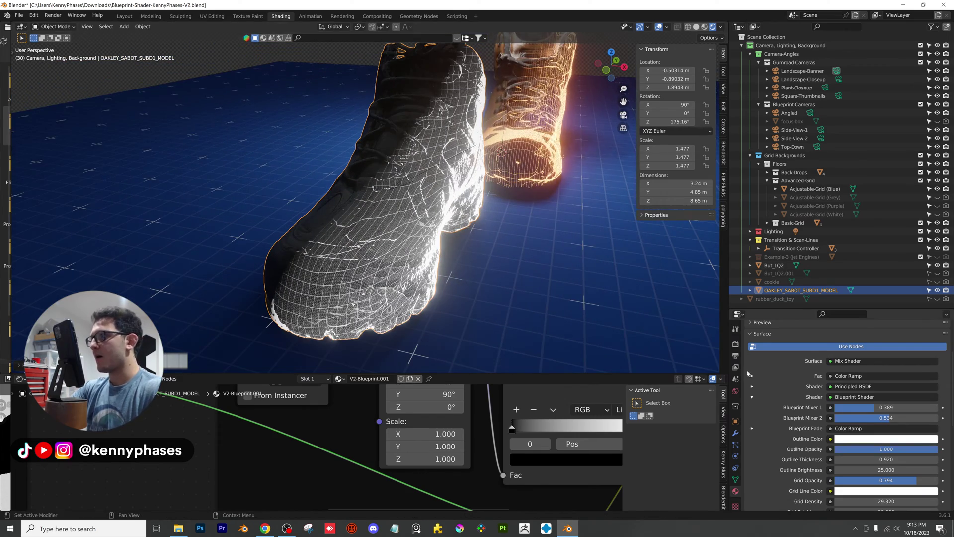
pyautogui.click(739, 344)
pyautogui.scroll(4, 864, 371)
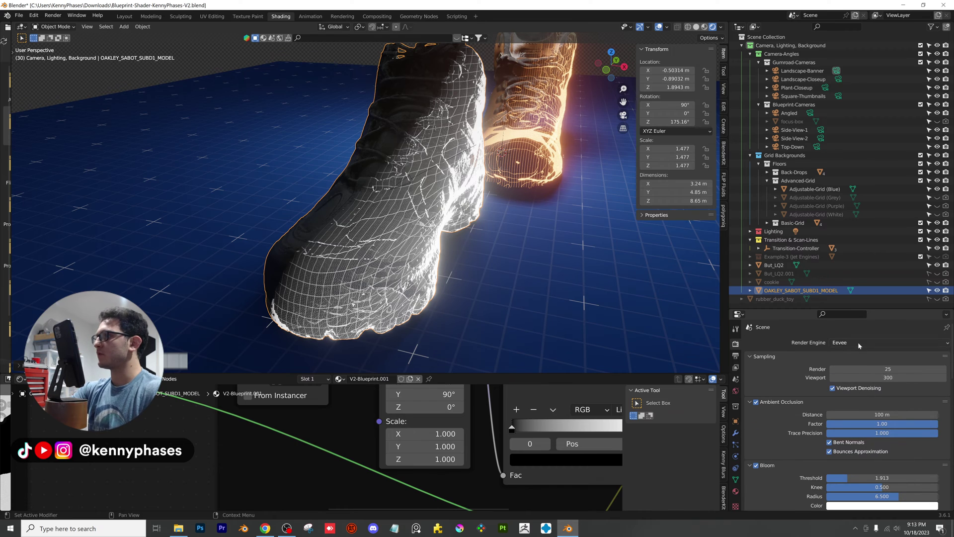
pyautogui.click(859, 344)
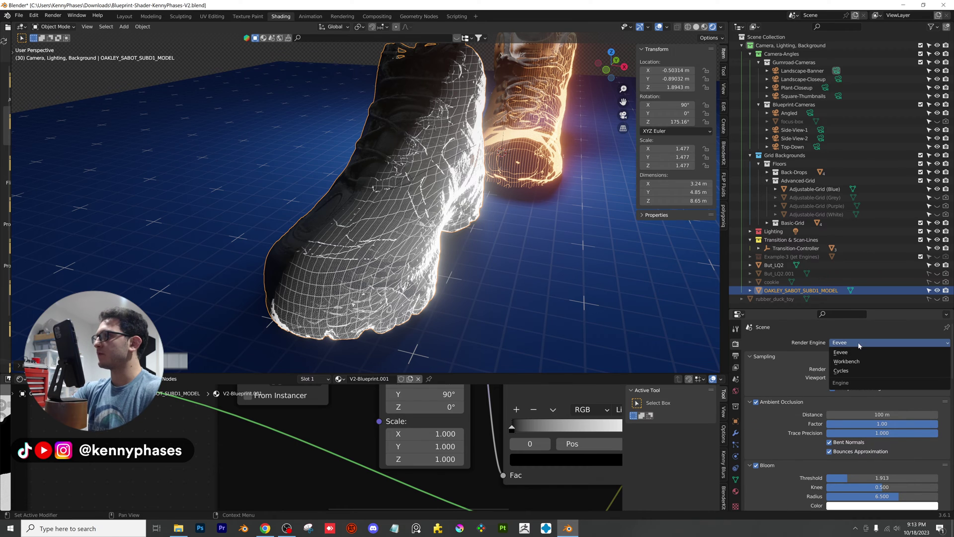
pyautogui.click(853, 371)
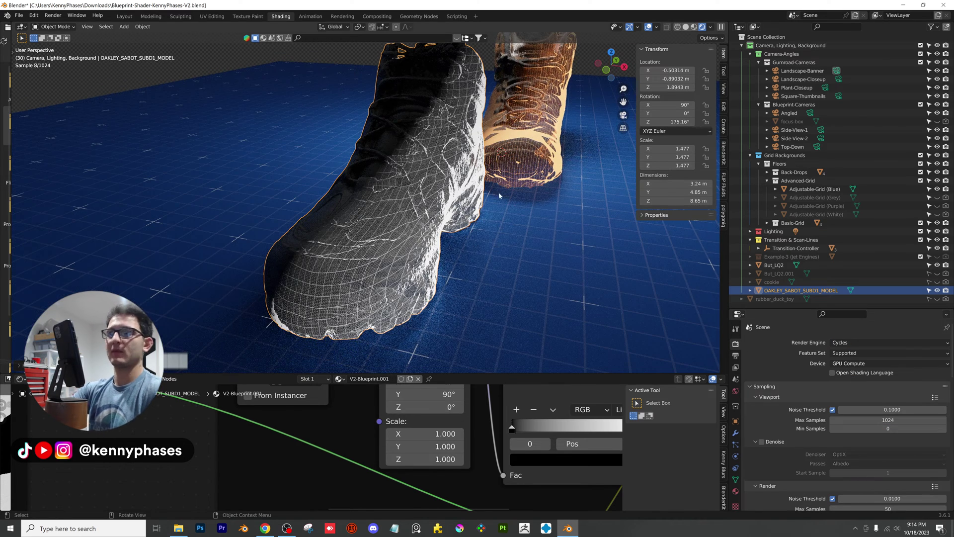
pyautogui.scroll(-2, 461, 219)
pyautogui.moveTo(461, 220); pyautogui.dragTo(406, 215, button='middle')
pyautogui.keyDown('shift'); pyautogui.moveTo(497, 217); pyautogui.dragTo(359, 223, button='middle'); pyautogui.keyUp('shift')
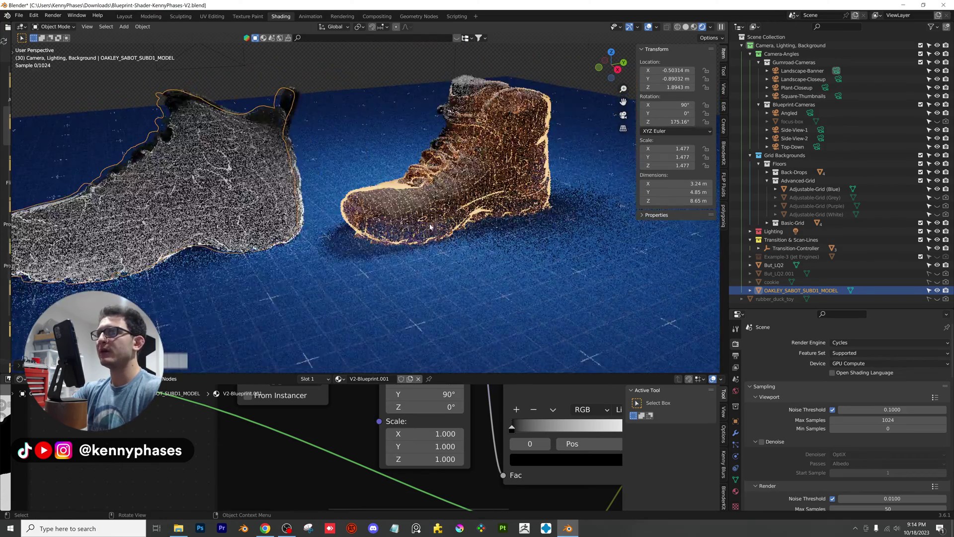
pyautogui.scroll(1, 497, 209)
pyautogui.moveTo(507, 200); pyautogui.dragTo(426, 168, button='middle')
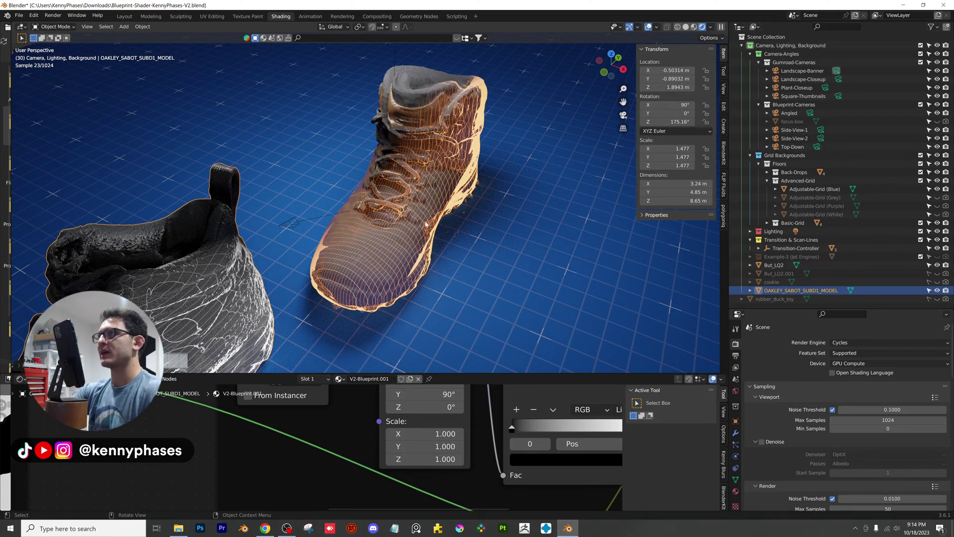
# Switch the render engine back to Eevee and check both boots again
pyautogui.click(898, 343)
pyautogui.click(890, 351)
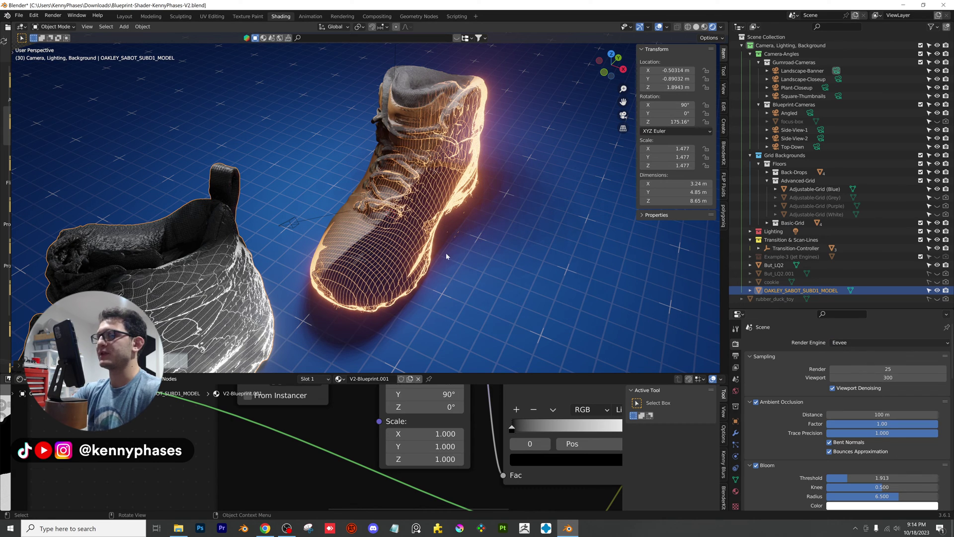
pyautogui.scroll(-3, 462, 237)
pyautogui.moveTo(363, 224); pyautogui.dragTo(440, 222, button='middle')
pyautogui.scroll(3, 439, 220)
pyautogui.scroll(3, 439, 221)
pyautogui.scroll(3, 390, 212)
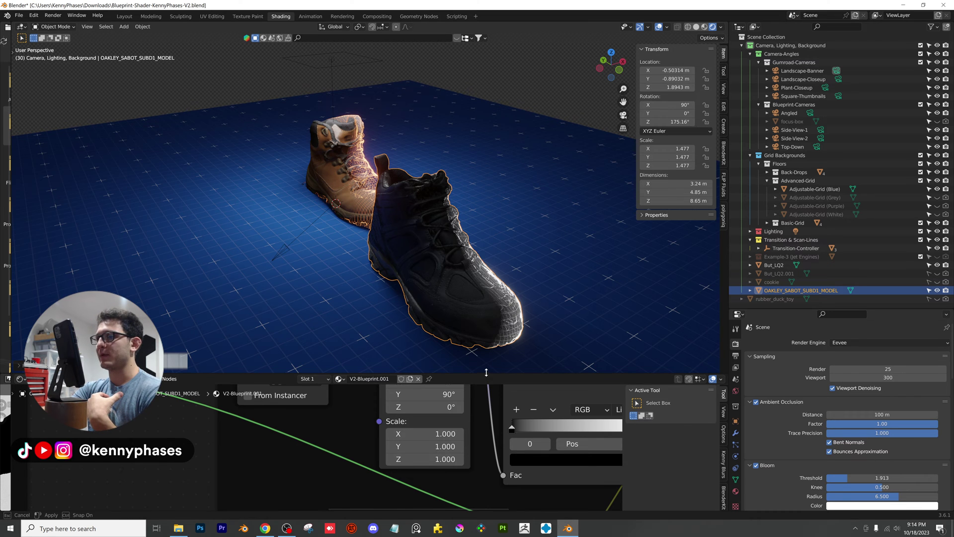
# Enlarge the node editor and examine the shoe material's texture image, mapping and Principled BSDF nodes
pyautogui.moveTo(487, 364); pyautogui.dragTo(462, 192)
pyautogui.scroll(-4, 456, 231)
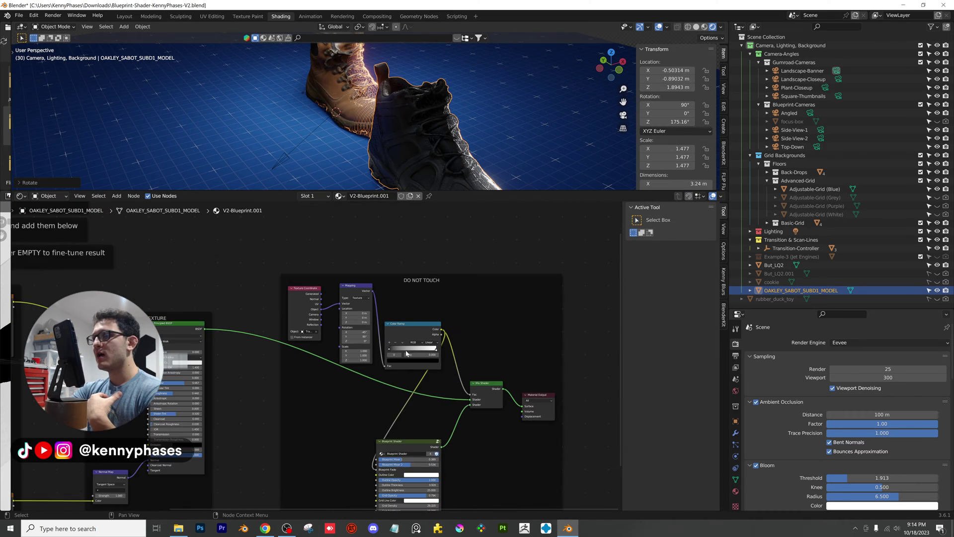
pyautogui.moveTo(458, 411); pyautogui.dragTo(463, 368, button='middle')
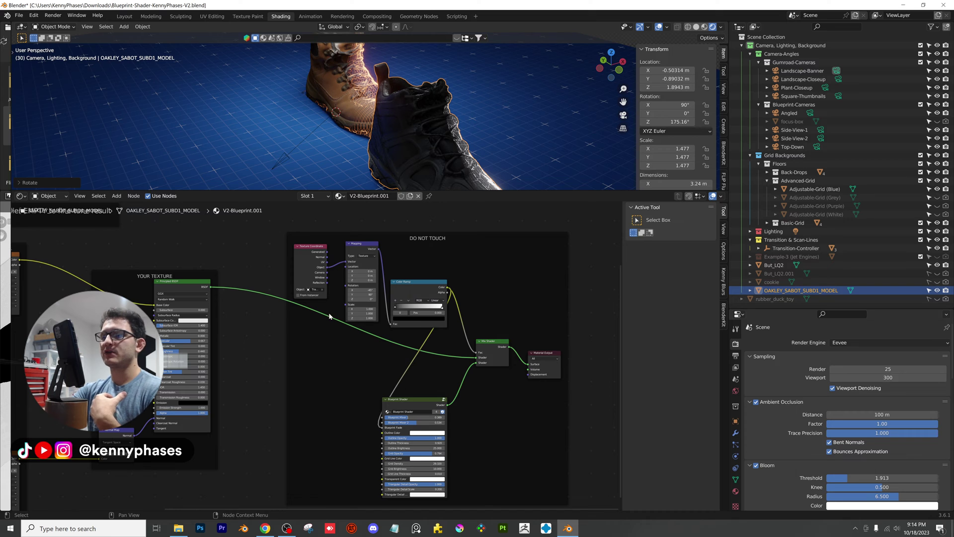
pyautogui.scroll(-1, 348, 348)
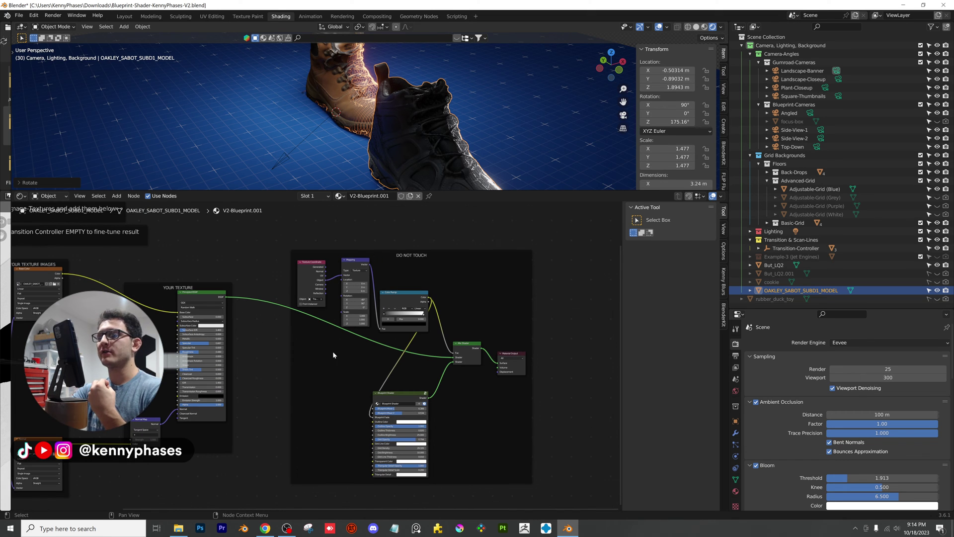
pyautogui.moveTo(275, 354); pyautogui.dragTo(537, 347, button='middle')
pyautogui.scroll(3, 522, 338)
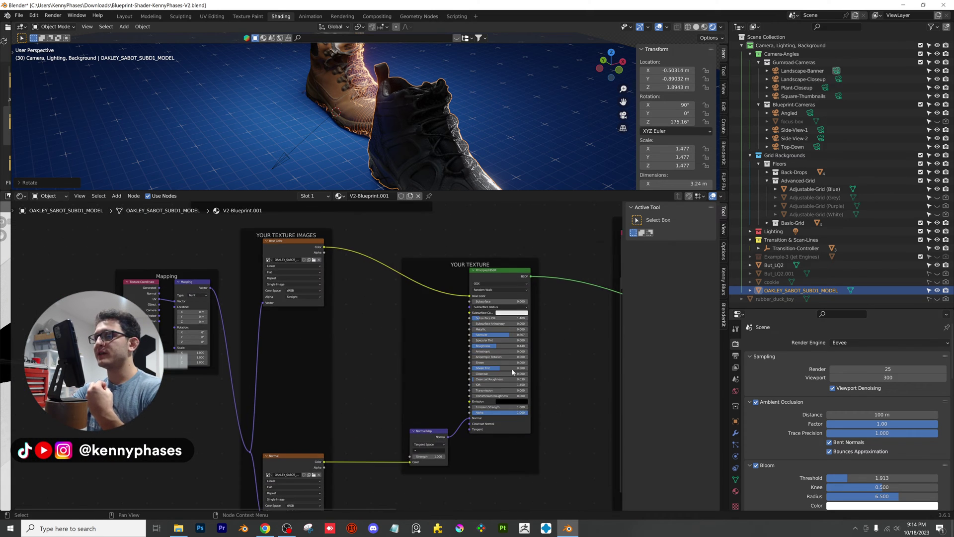
pyautogui.scroll(3, 520, 372)
pyautogui.moveTo(471, 360); pyautogui.dragTo(371, 357, button='middle')
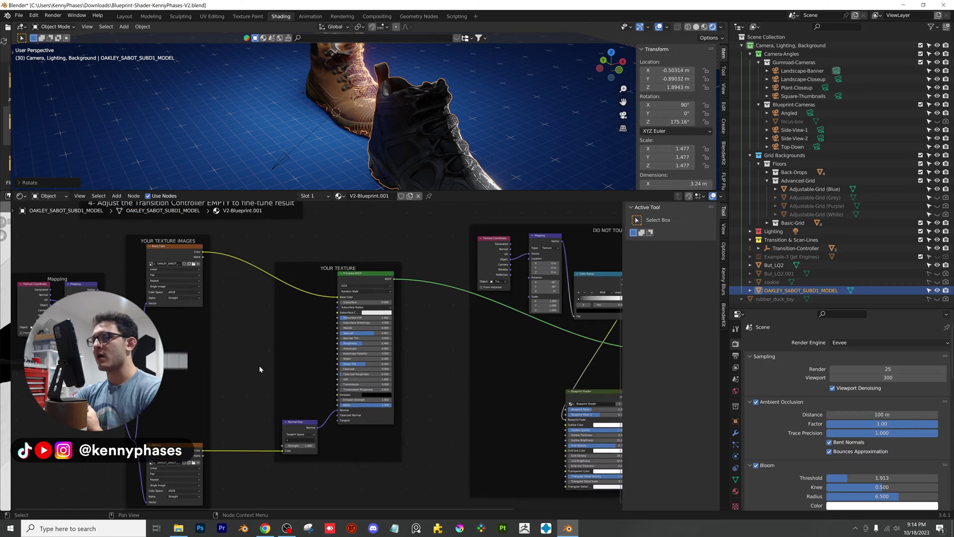
pyautogui.scroll(1, 426, 362)
pyautogui.scroll(-1, 412, 348)
pyautogui.moveTo(416, 366); pyautogui.dragTo(416, 342, button='middle')
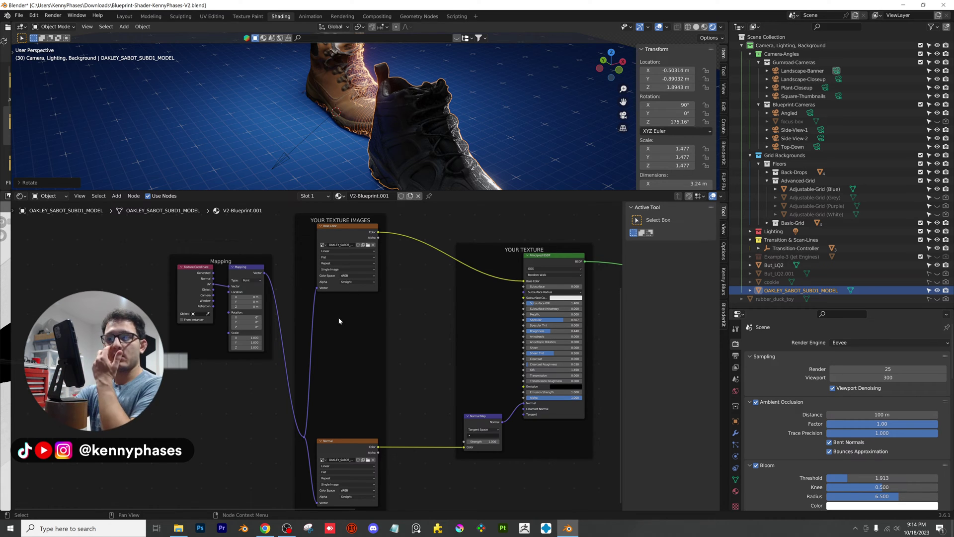
# Examine how the texture branch and the Blueprint Shader connect to the Mix Shader, and review the mapping nodes and setup notes
pyautogui.moveTo(518, 305); pyautogui.dragTo(188, 333, button='middle')
pyautogui.scroll(3, 488, 301)
pyautogui.scroll(-4, 314, 329)
pyautogui.scroll(3, 318, 352)
pyautogui.moveTo(423, 373); pyautogui.dragTo(221, 302, button='middle')
pyautogui.moveTo(520, 354); pyautogui.dragTo(367, 345)
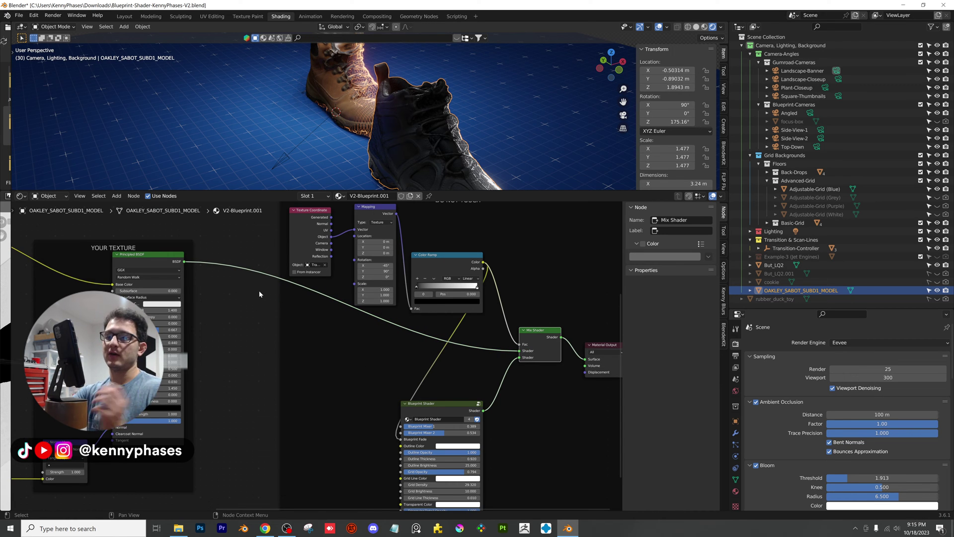
pyautogui.moveTo(209, 331); pyautogui.dragTo(379, 322, button='middle')
pyautogui.moveTo(168, 327); pyautogui.dragTo(449, 359, button='middle')
pyautogui.scroll(6, 278, 381)
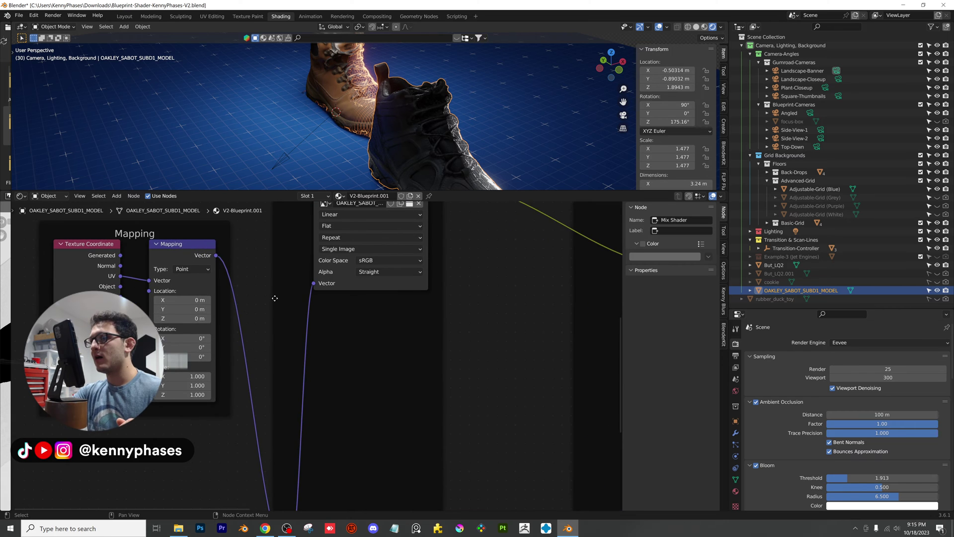
pyautogui.moveTo(275, 298); pyautogui.dragTo(381, 365, button='middle')
pyautogui.scroll(-6, 315, 383)
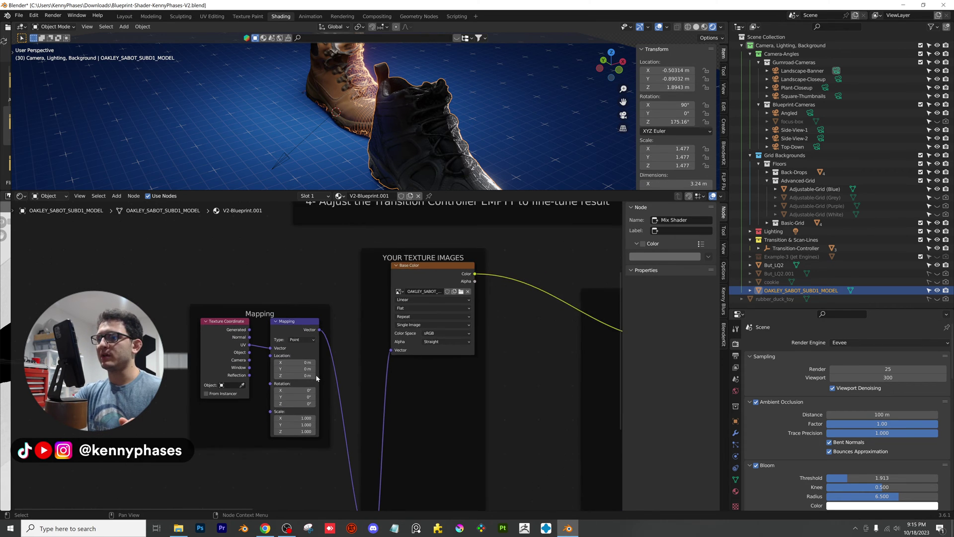
pyautogui.scroll(2, 405, 364)
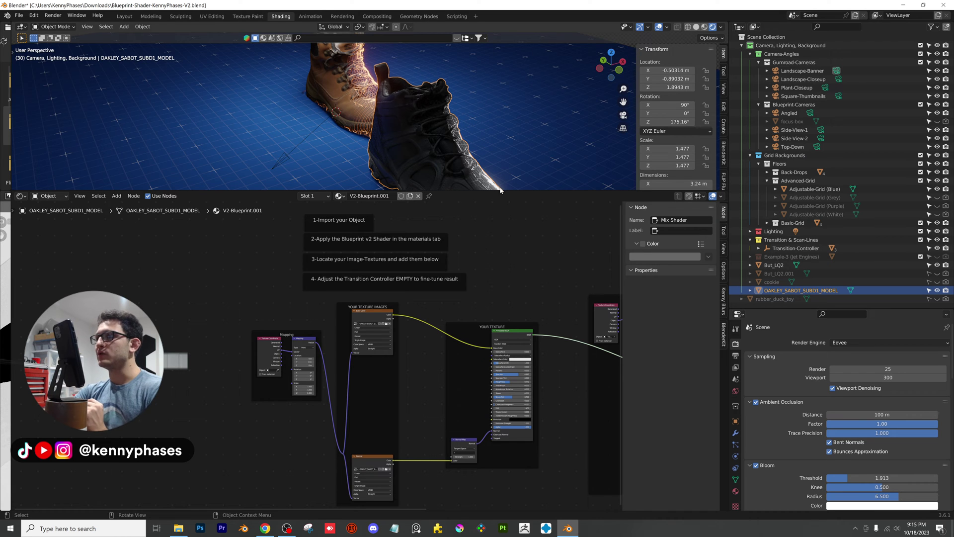
pyautogui.moveTo(503, 310); pyautogui.dragTo(351, 320, button='middle')
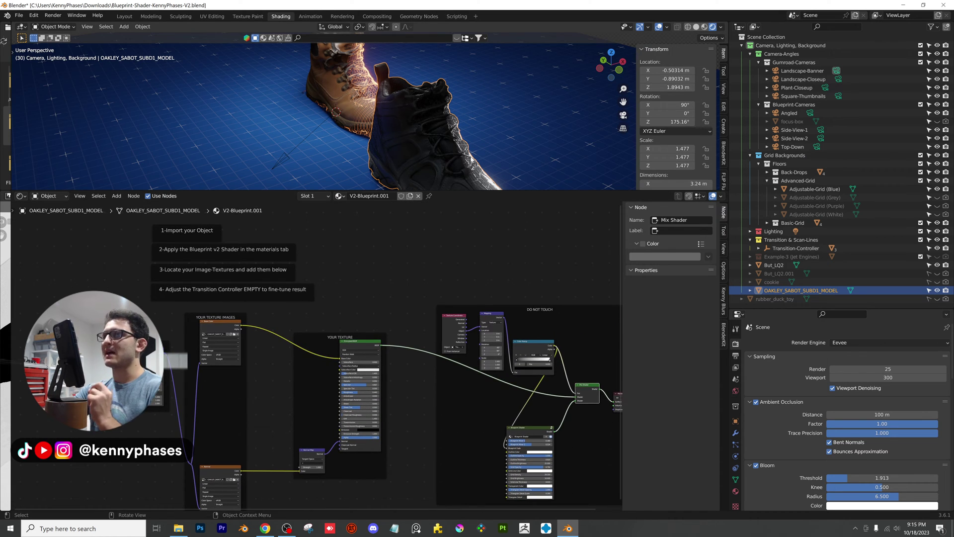
# Enlarge the 3D viewport and move the black shoe away beside the leather boot, to about X -5.79 m, Y 1.92 m, Z 1.63 m
pyautogui.moveTo(480, 195); pyautogui.dragTo(476, 345)
pyautogui.moveTo(474, 319); pyautogui.dragTo(397, 189, button='middle')
pyautogui.scroll(-5, 398, 190)
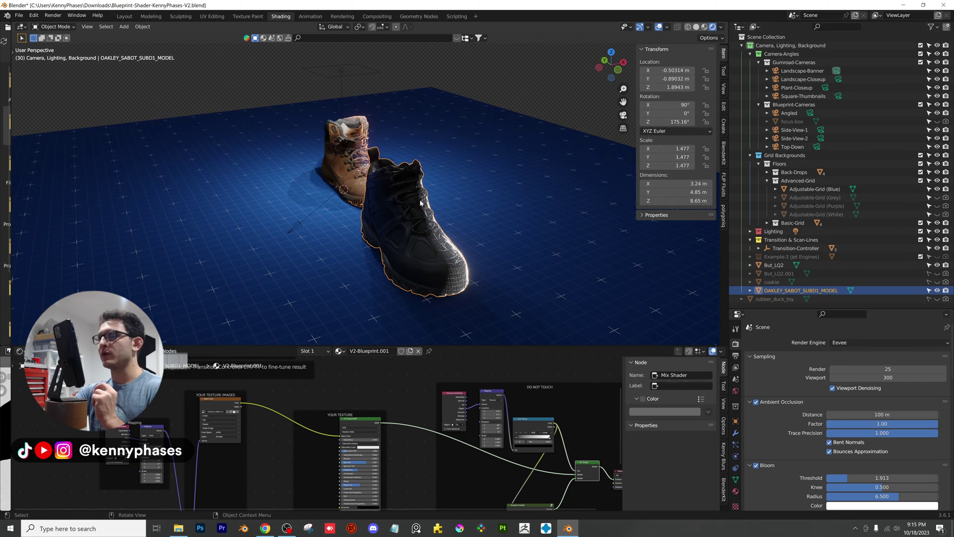
pyautogui.press('g')
pyautogui.click(321, 217)
pyautogui.moveTo(321, 217); pyautogui.dragTo(463, 195, button='middle')
pyautogui.scroll(3, 478, 213)
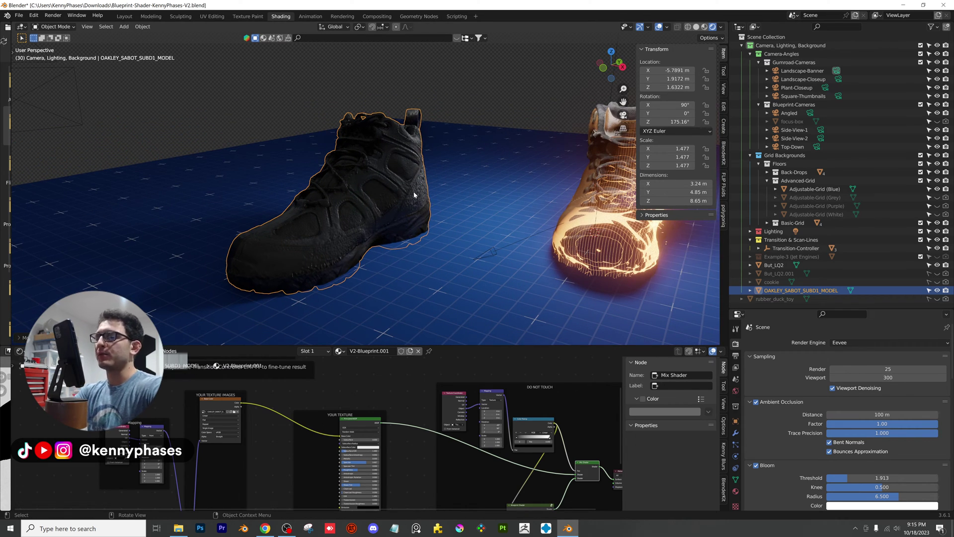
# Move the Transition-Controller empty over to the black shoe, at about X -5.46 m, Y -3.91 m, Z 1.83 m
pyautogui.scroll(-1, 410, 175)
pyautogui.keyDown('shift'); pyautogui.moveTo(516, 217); pyautogui.dragTo(463, 178, button='middle'); pyautogui.keyUp('shift')
pyautogui.click(433, 221)
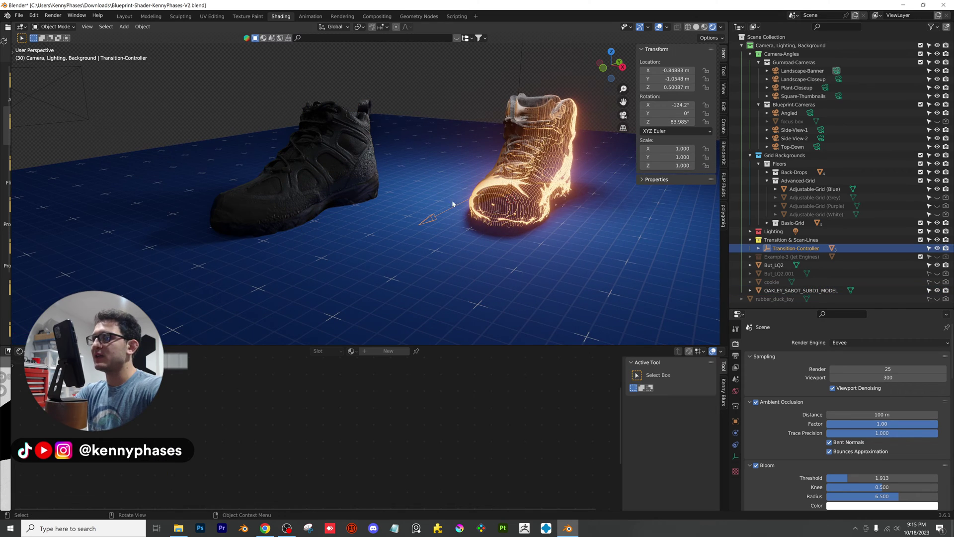
pyautogui.press('g')
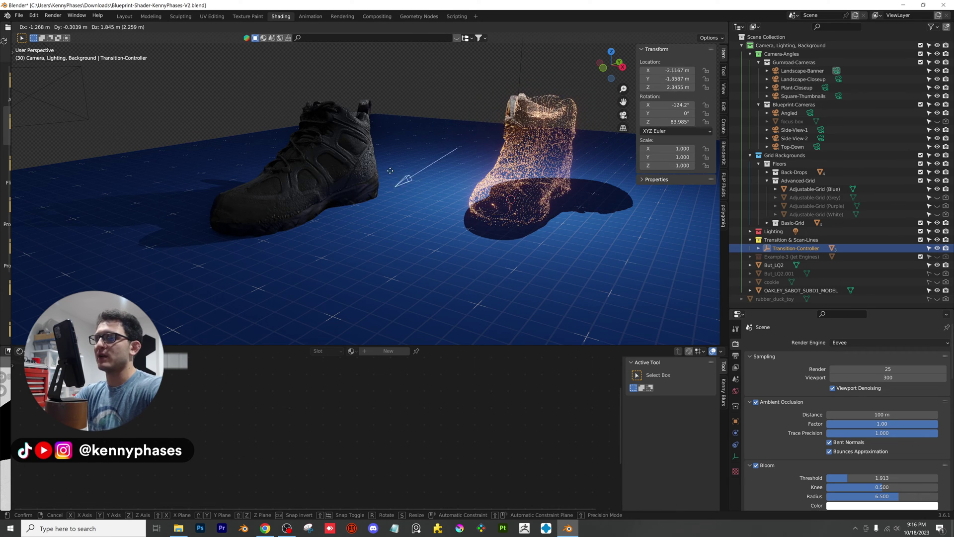
pyautogui.click(377, 184)
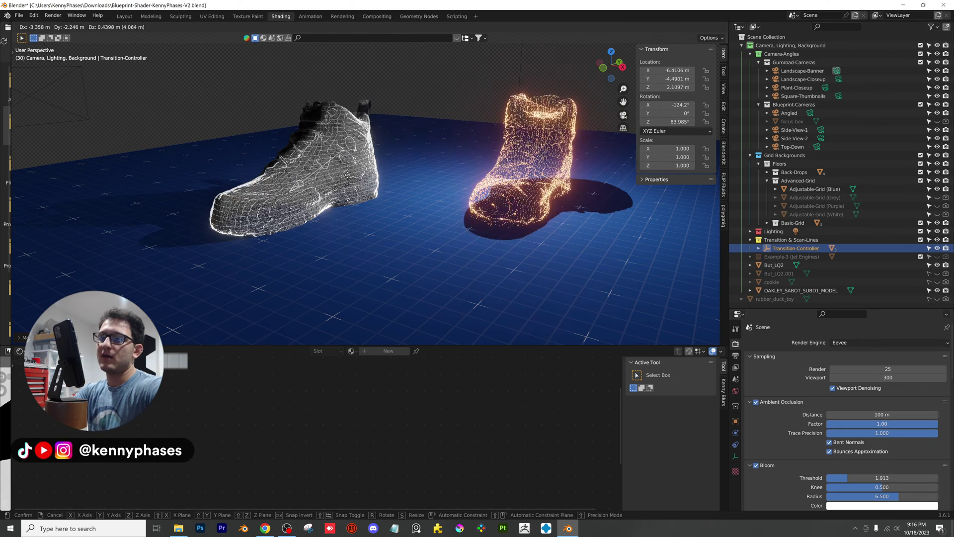
pyautogui.click(617, 102)
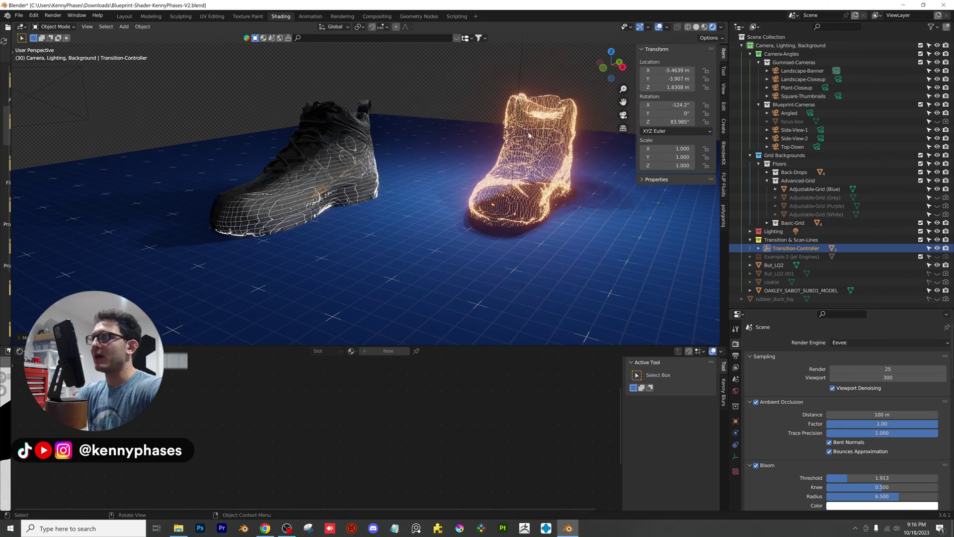
# Rotate the Transition-Controller to about -186.2° on X and move it to the leather boot, at about X 0.17 m, Y 0.47 m, Z 2.97 m
pyautogui.moveTo(668, 105); pyautogui.dragTo(641, 105)
pyautogui.press('g')
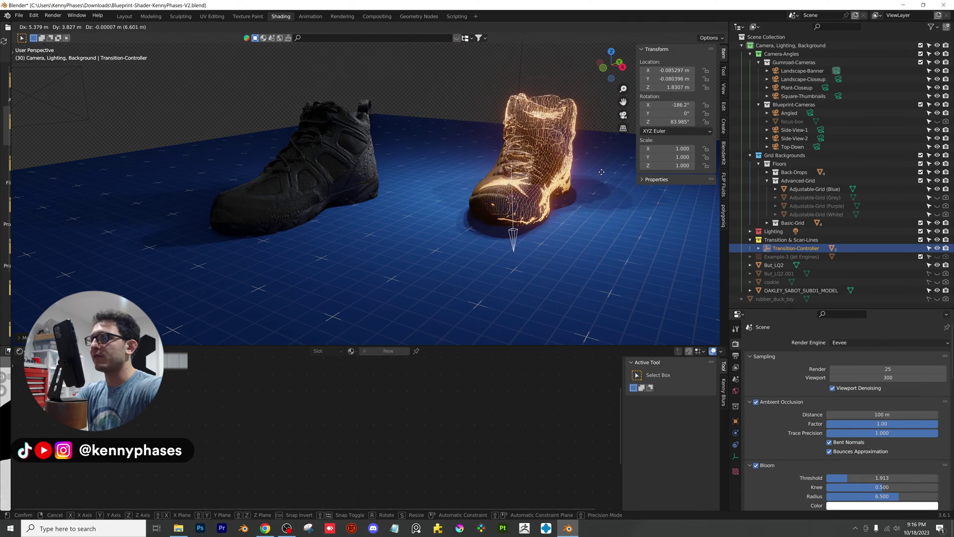
pyautogui.click(601, 148)
pyautogui.moveTo(539, 157); pyautogui.dragTo(468, 167, button='middle')
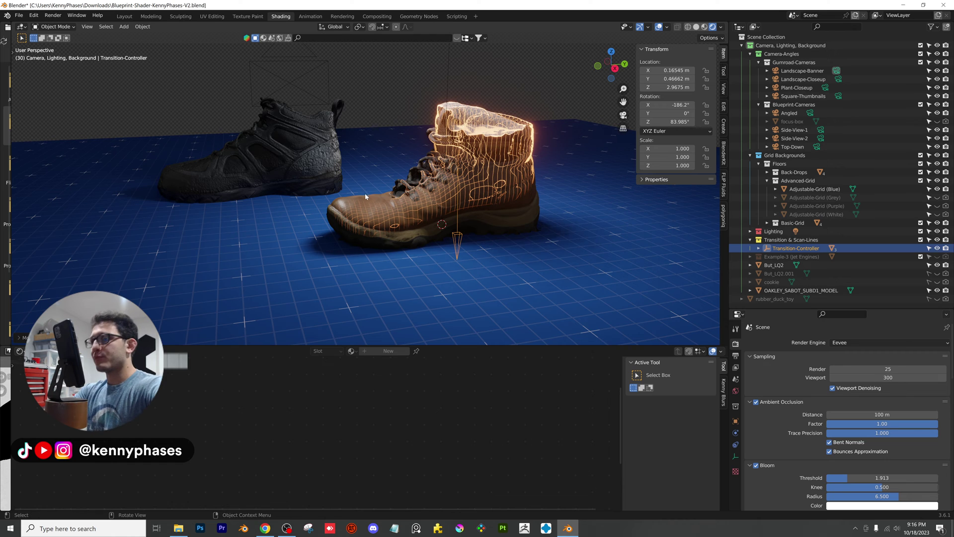
pyautogui.moveTo(372, 199); pyautogui.dragTo(426, 196, button='middle')
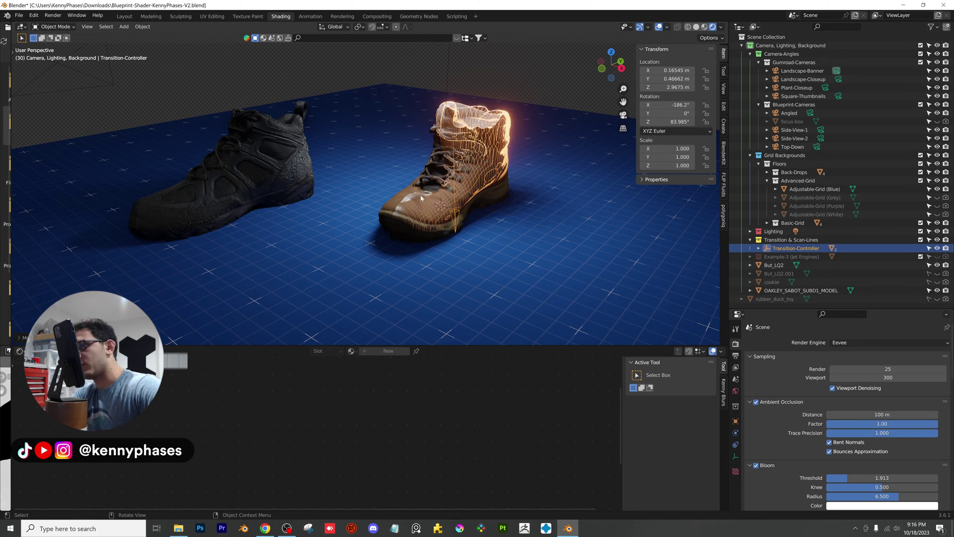
# Fine-tune the Transition-Controller's position on the leather boot to about X 0.58 m, Y 0.47 m, Z 2.22 m
pyautogui.press('g')
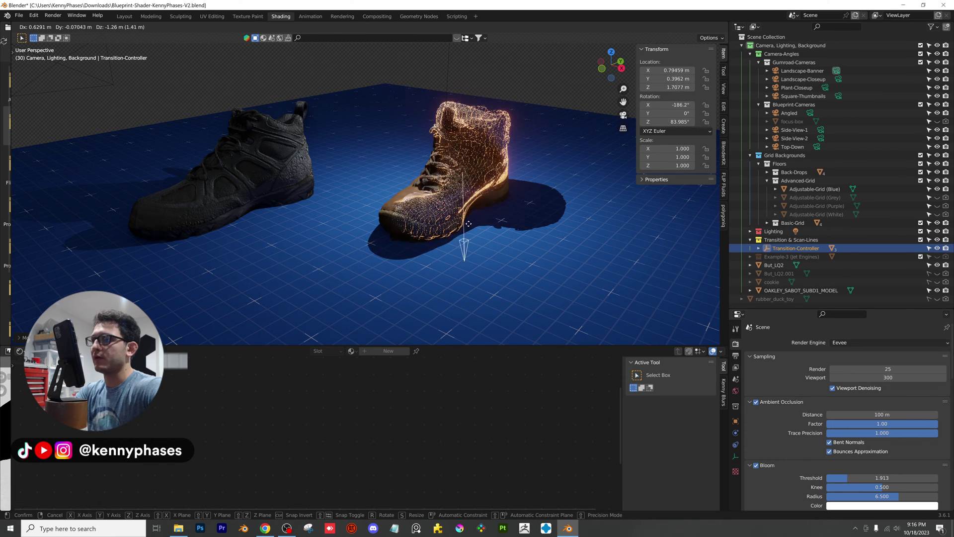
pyautogui.click(462, 219)
pyautogui.moveTo(400, 210); pyautogui.dragTo(361, 209, button='middle')
pyautogui.scroll(3, 361, 209)
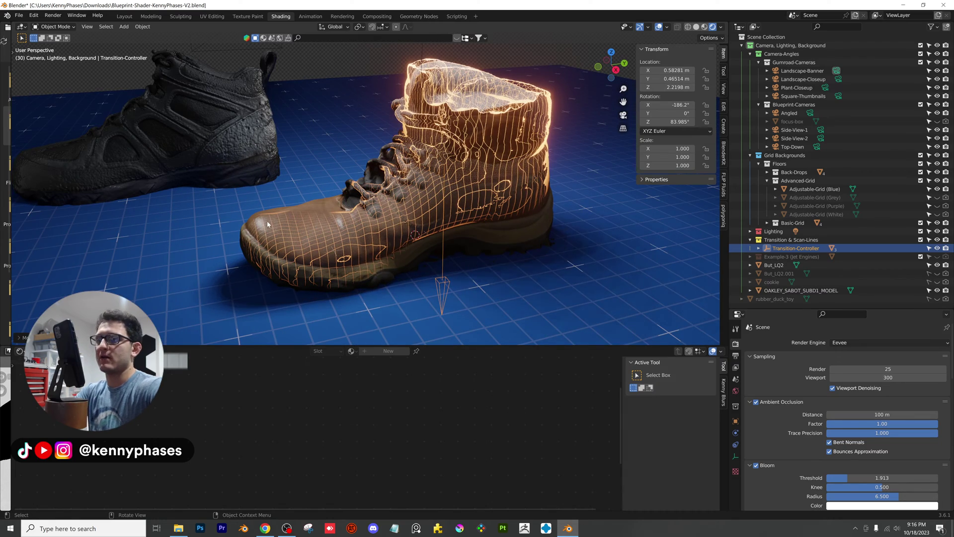
pyautogui.scroll(-2, 270, 209)
pyautogui.moveTo(243, 192); pyautogui.dragTo(295, 195, button='middle')
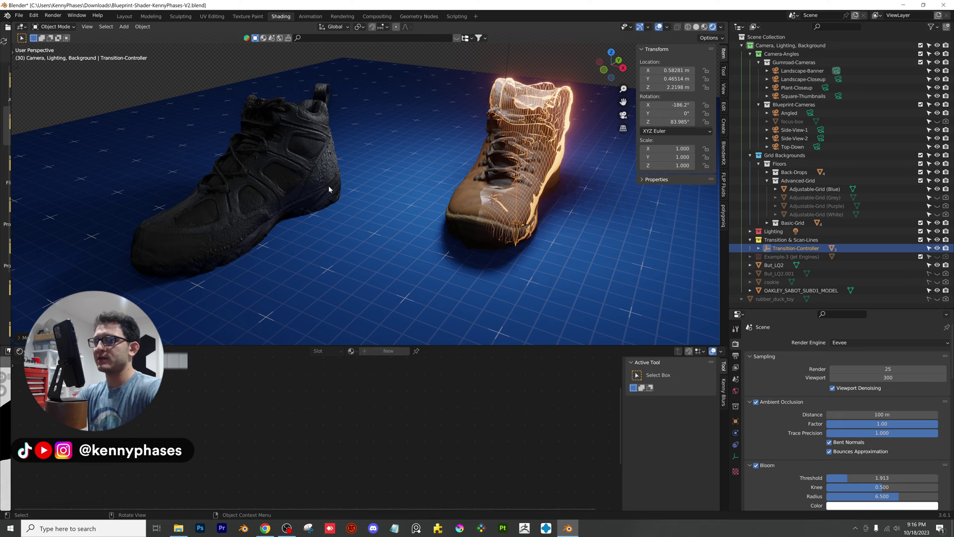
# Move the black shoe along the global X axis closer to the leather boot, to about X -2.94 m
pyautogui.click(280, 192)
pyautogui.press('g')
pyautogui.press('x')
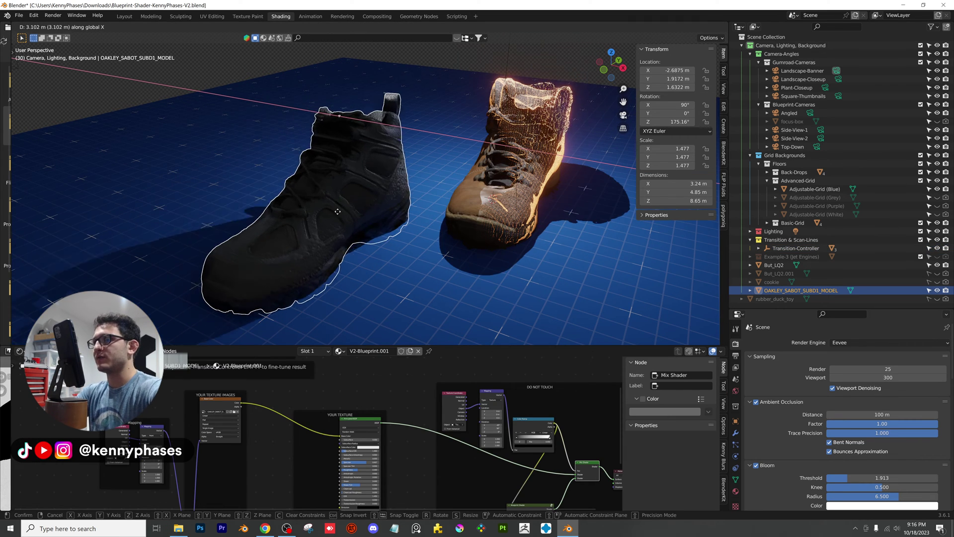
pyautogui.click(329, 210)
# Examine the black shoe and the leather boot's texture-to-blueprint transition from the front, side and back
pyautogui.scroll(-1, 367, 219)
pyautogui.moveTo(367, 219); pyautogui.dragTo(378, 222, button='middle')
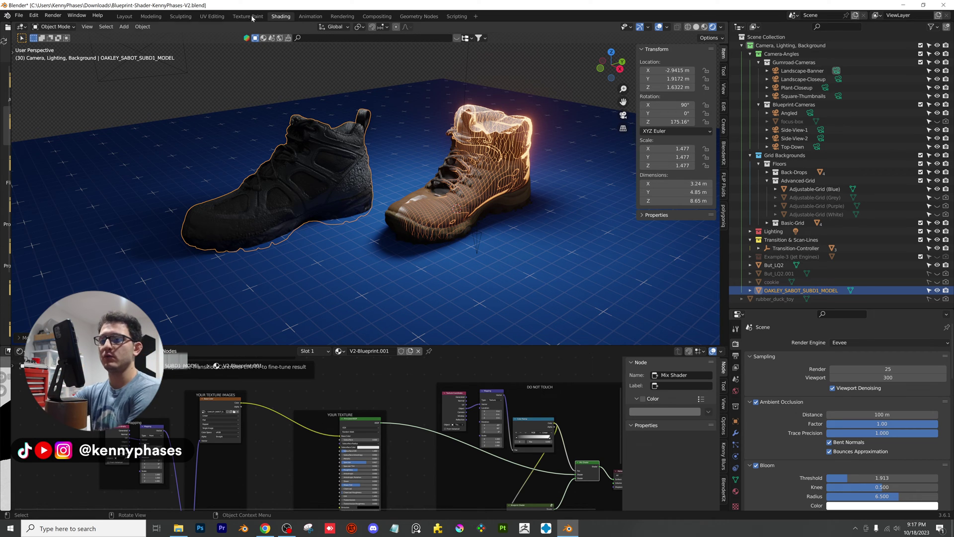
pyautogui.scroll(2, 388, 165)
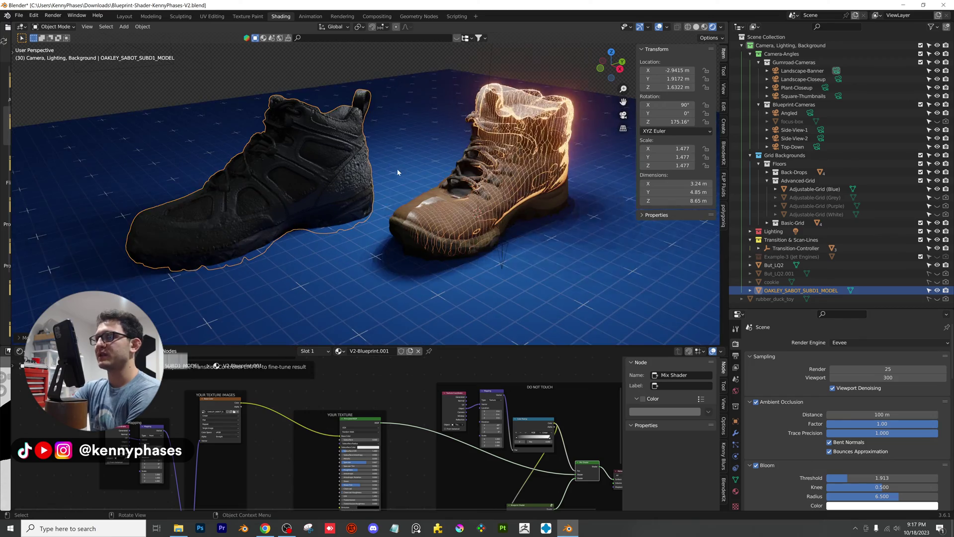
pyautogui.moveTo(392, 168)
pyautogui.mouseDown(button='middle')
pyautogui.moveTo(365, 161)
pyautogui.moveTo(397, 179)
pyautogui.mouseUp(button='middle')
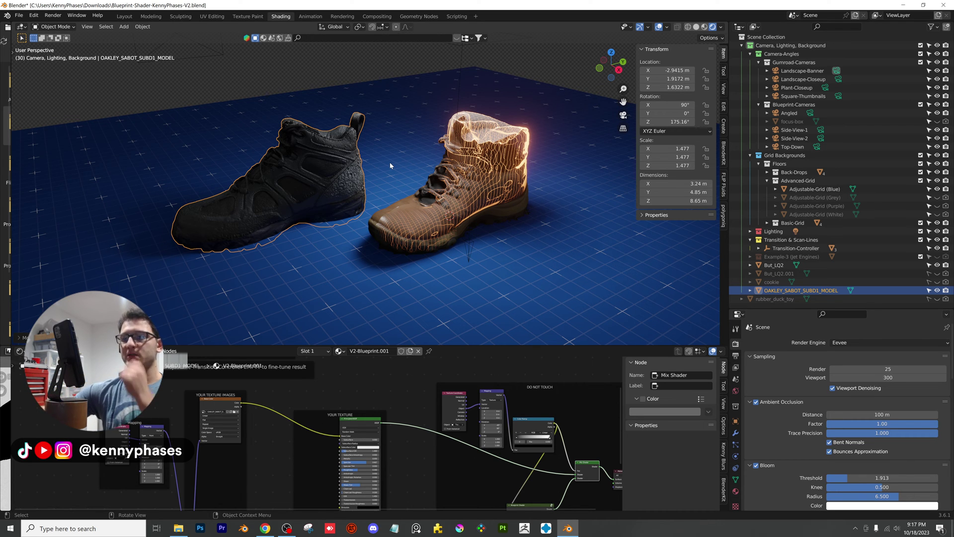
pyautogui.moveTo(446, 205); pyautogui.dragTo(512, 210, button='middle')
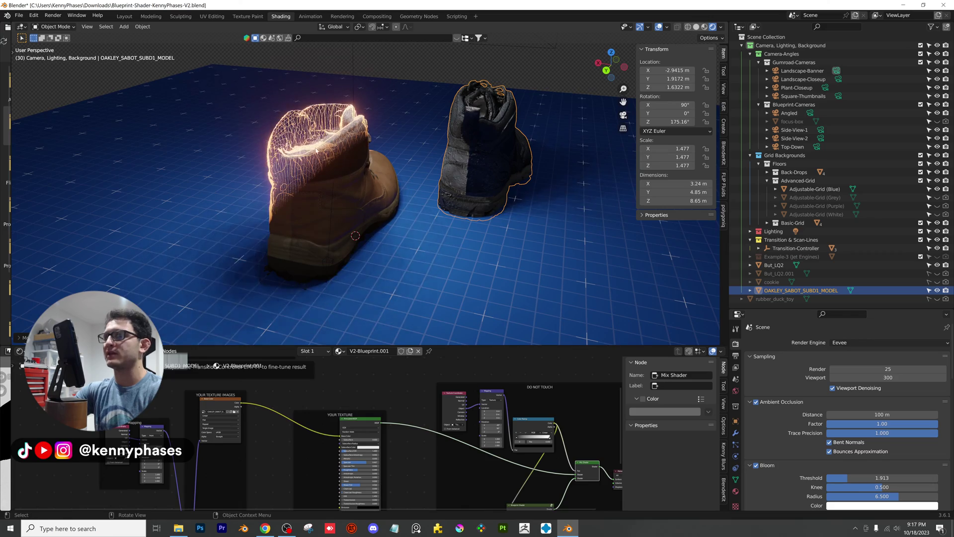
pyautogui.moveTo(345, 166); pyautogui.dragTo(456, 201, button='middle')
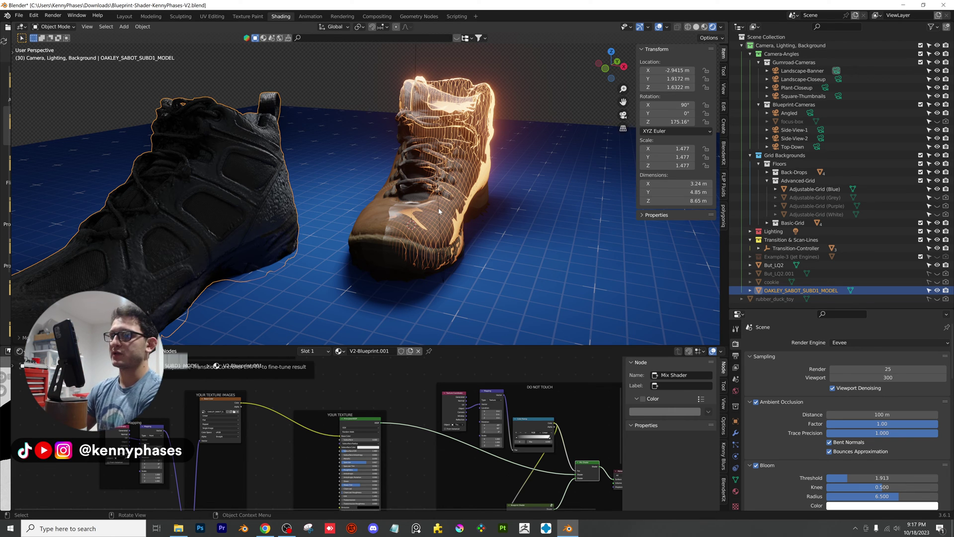
pyautogui.moveTo(405, 156); pyautogui.dragTo(330, 173, button='middle')
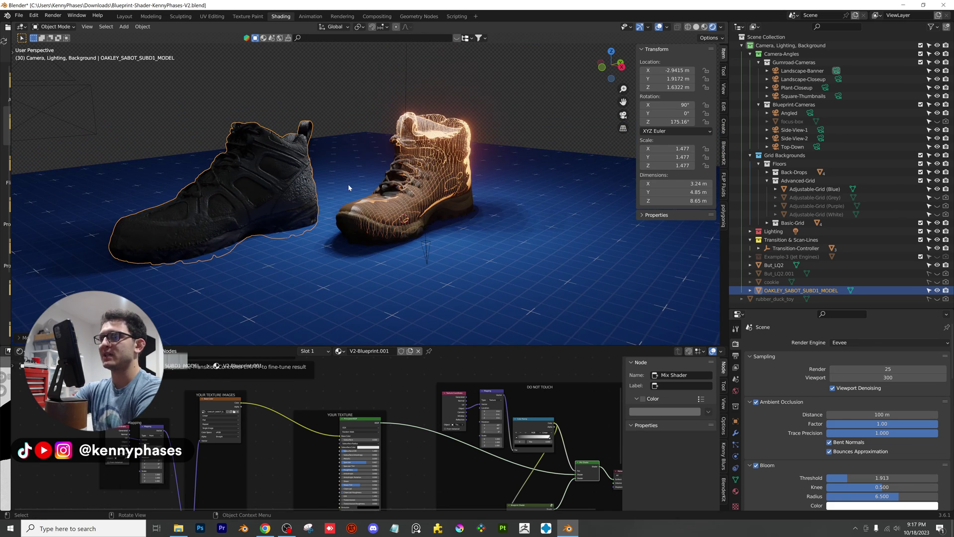